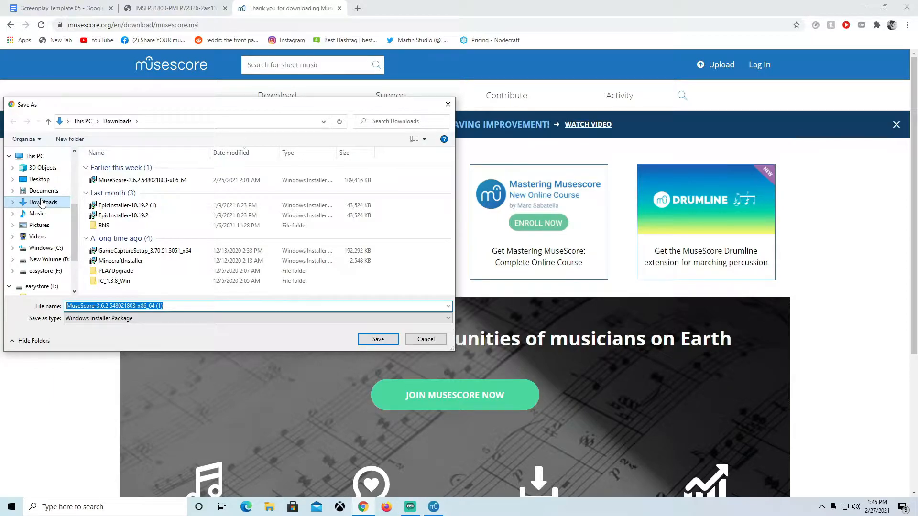
# Save the MuseScore 3.6.2 installer package in the Downloads folder
pyautogui.click(378, 338)
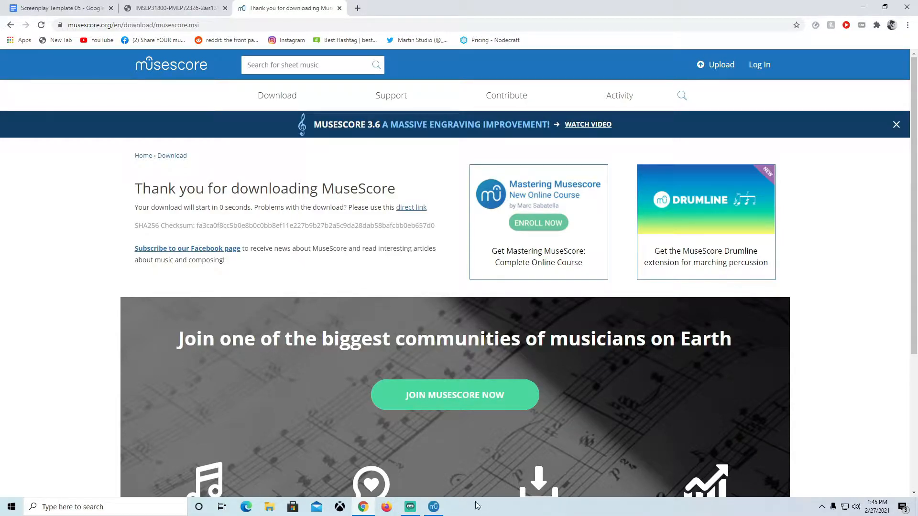
# Switch to MuseScore and start a new score titled "caro"
pyautogui.moveTo(431, 510)
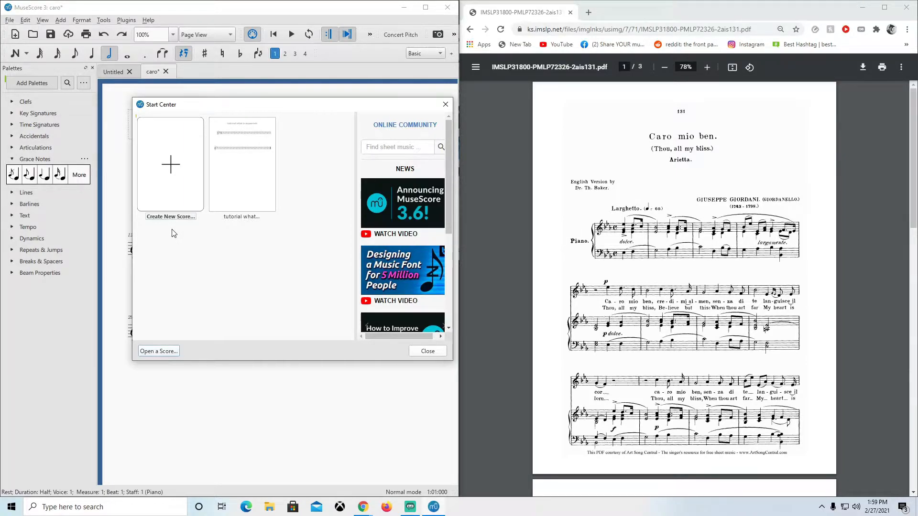
pyautogui.click(166, 160)
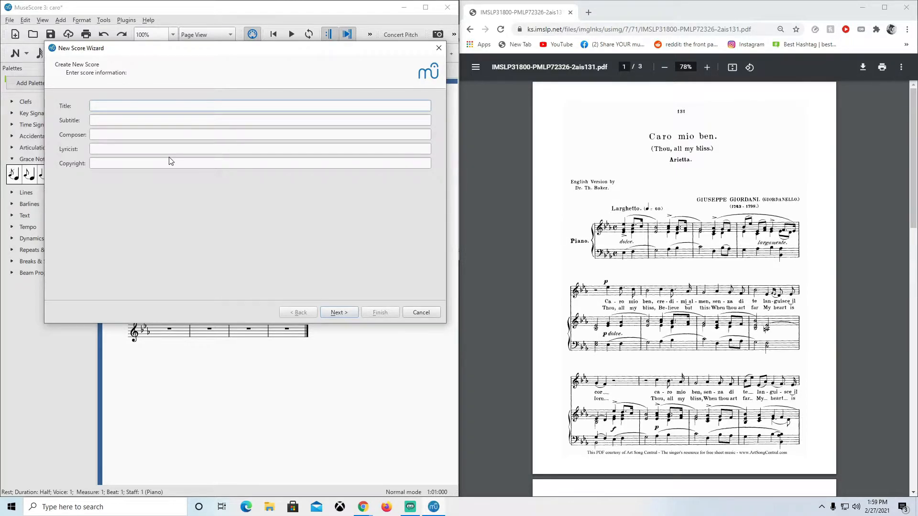
pyautogui.write('aro')
pyautogui.press('Return')
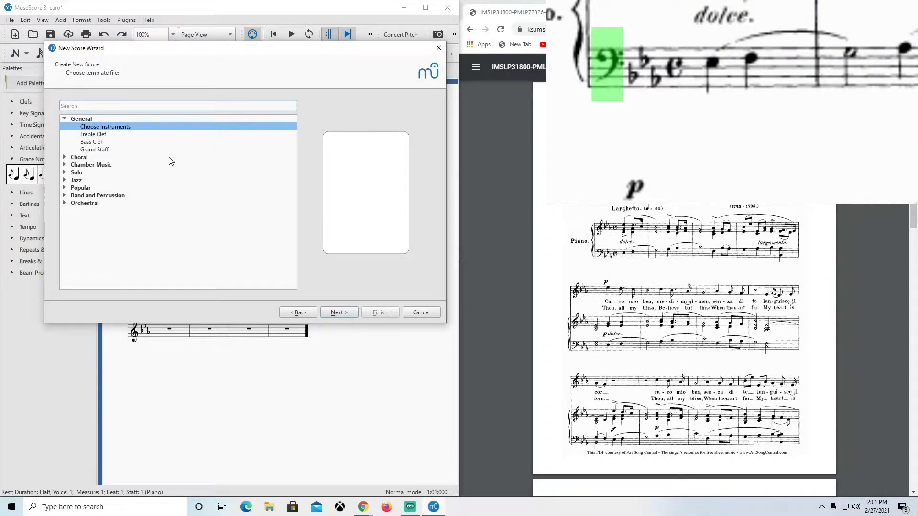
# Choose the Treble Clef template and the three-flat key signature for the new score
pyautogui.click(94, 136)
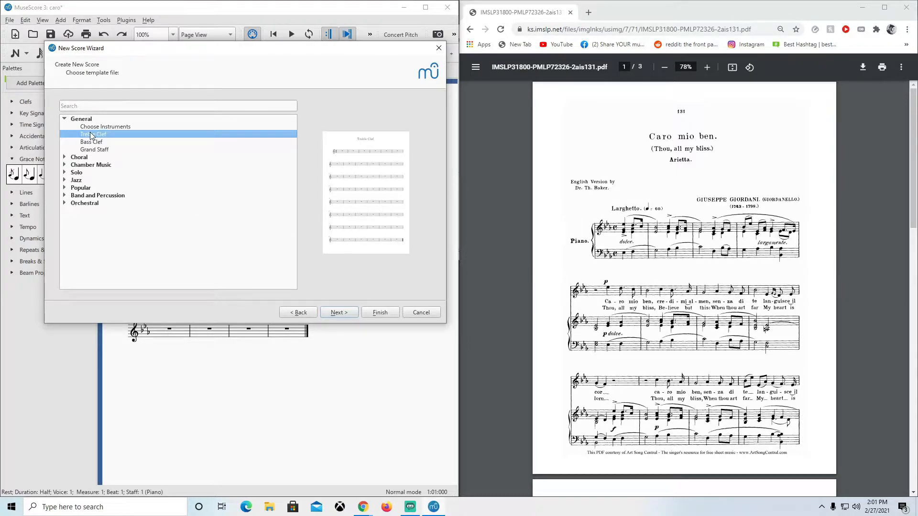
pyautogui.click(346, 315)
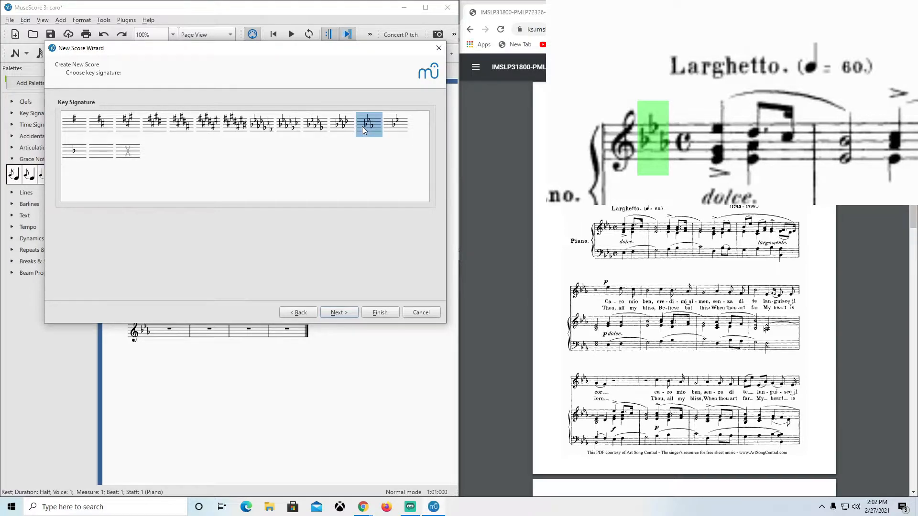
pyautogui.click(344, 314)
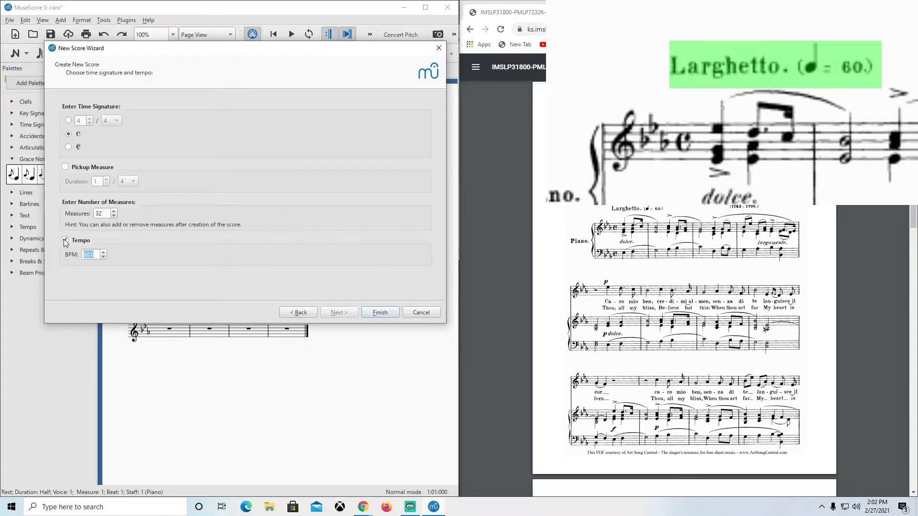
# Enable a 60 BPM tempo with common time and 32 measures, and finish creating the score
pyautogui.click(95, 255)
pyautogui.moveTo(95, 256); pyautogui.dragTo(77, 260)
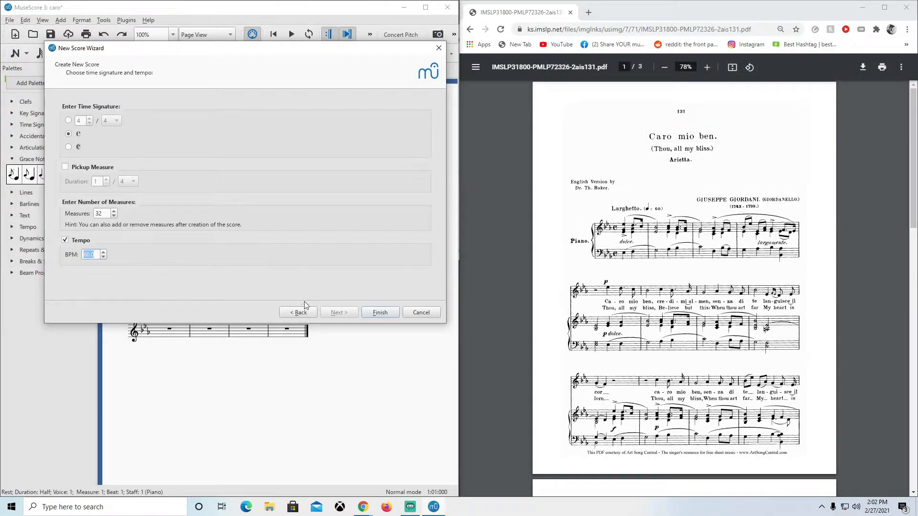
pyautogui.click(372, 312)
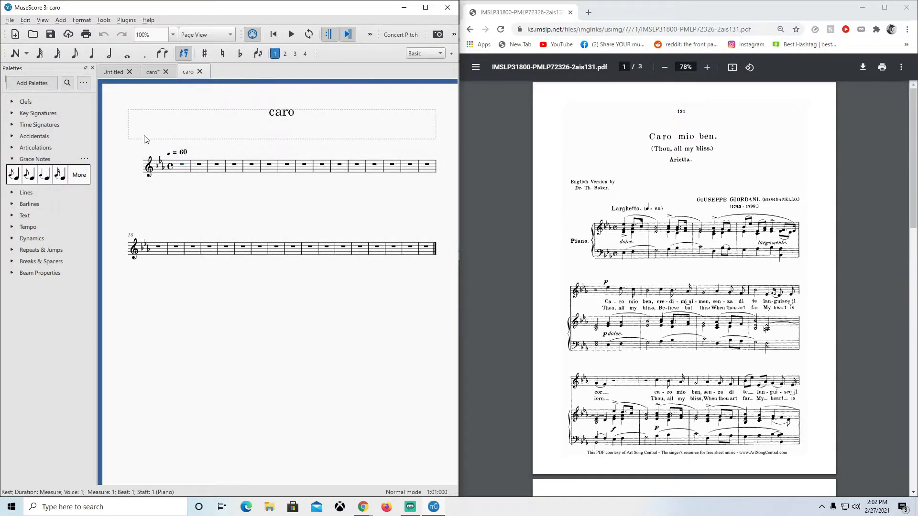
# Try the durations from 32nd to whole on the first measure's rest, ending on whole
pyautogui.press('7')
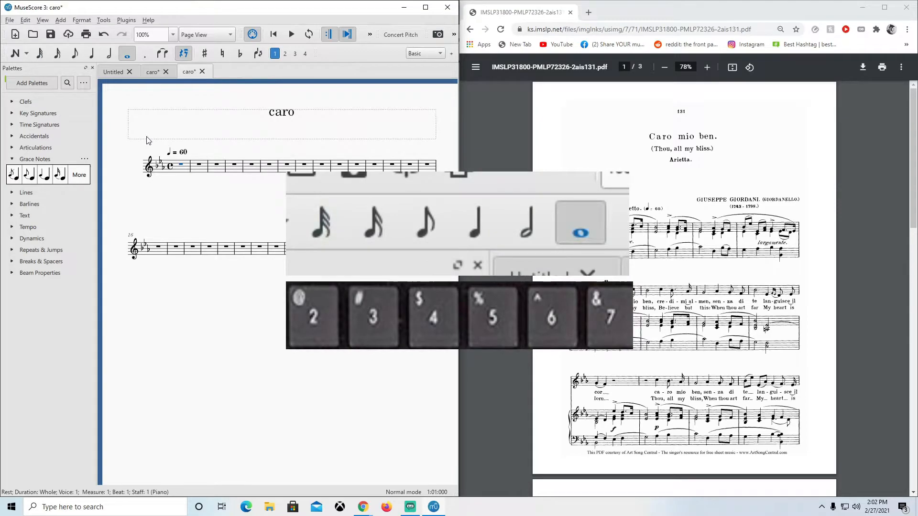
pyautogui.press('2')
pyautogui.press('3')
pyautogui.press('4')
pyautogui.press('5')
pyautogui.press('6')
pyautogui.press('7')
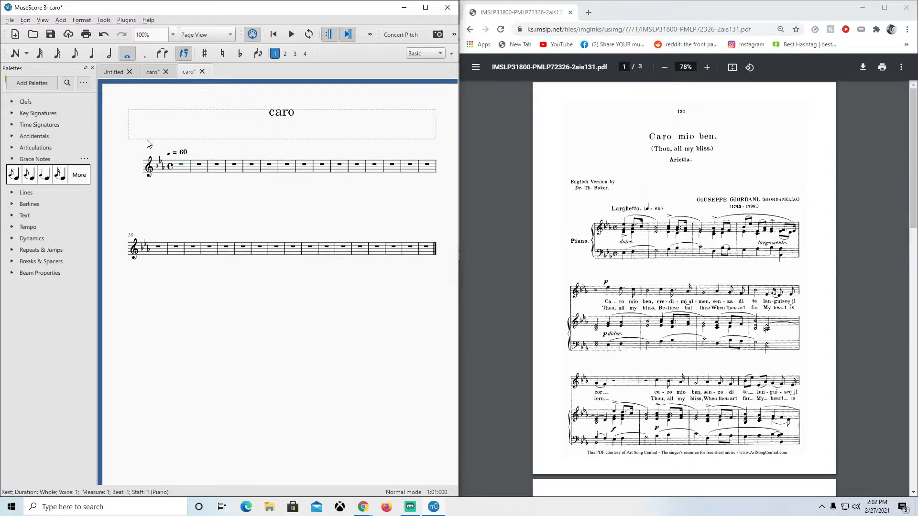
pyautogui.press('2')
pyautogui.press('3')
pyautogui.press('4')
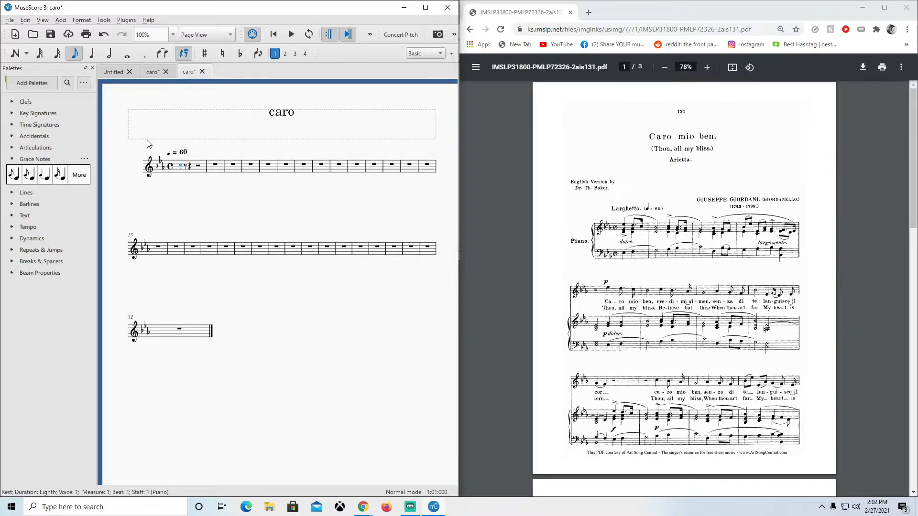
pyautogui.press('5')
pyautogui.press('6')
pyautogui.press('7')
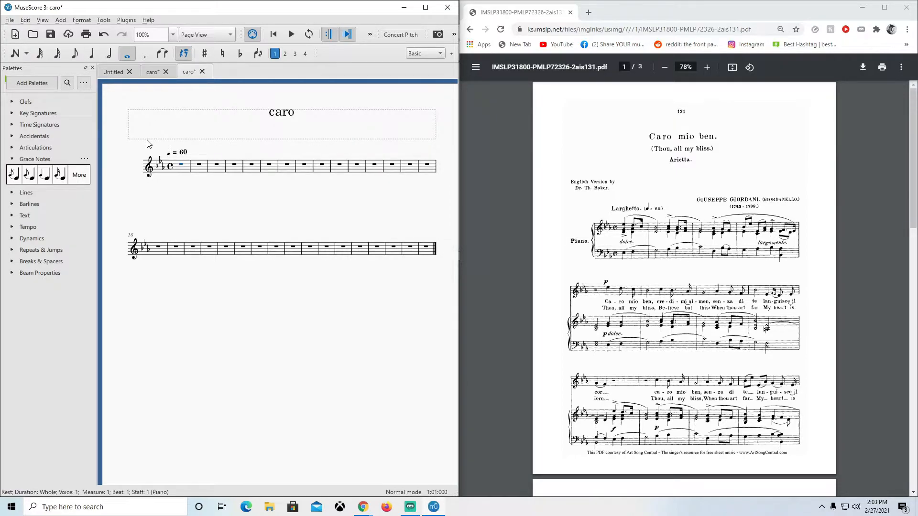
# Try turning note input mode on and off, and run through the quarter, half and whole durations
pyautogui.press('n')
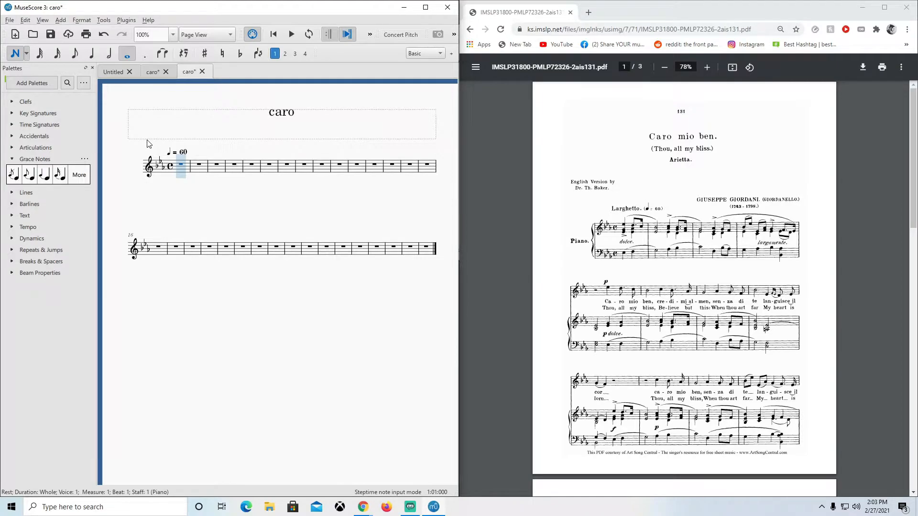
pyautogui.press('n')
pyautogui.press('n')
pyautogui.press('n')
pyautogui.press('n')
pyautogui.press('n')
pyautogui.press('n')
pyautogui.press('n')
pyautogui.press('n')
pyautogui.press('n')
pyautogui.press('n')
pyautogui.press('n')
pyautogui.press('5')
pyautogui.press('6')
pyautogui.press('7')
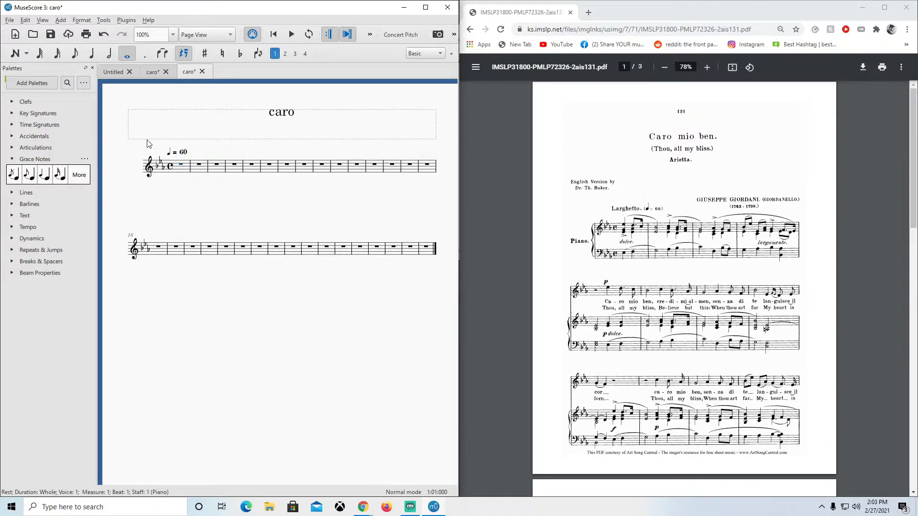
# Cycle through the durations from 32nd to whole in note input mode, and leave the mode
pyautogui.press('n')
pyautogui.press('2')
pyautogui.press('3')
pyautogui.press('4')
pyautogui.press('5')
pyautogui.press('6')
pyautogui.press('7')
pyautogui.press('3')
pyautogui.press('4')
pyautogui.press('5')
pyautogui.press('6')
pyautogui.press('7')
pyautogui.press('3')
pyautogui.press('4')
pyautogui.press('5')
pyautogui.press('6')
pyautogui.press('7')
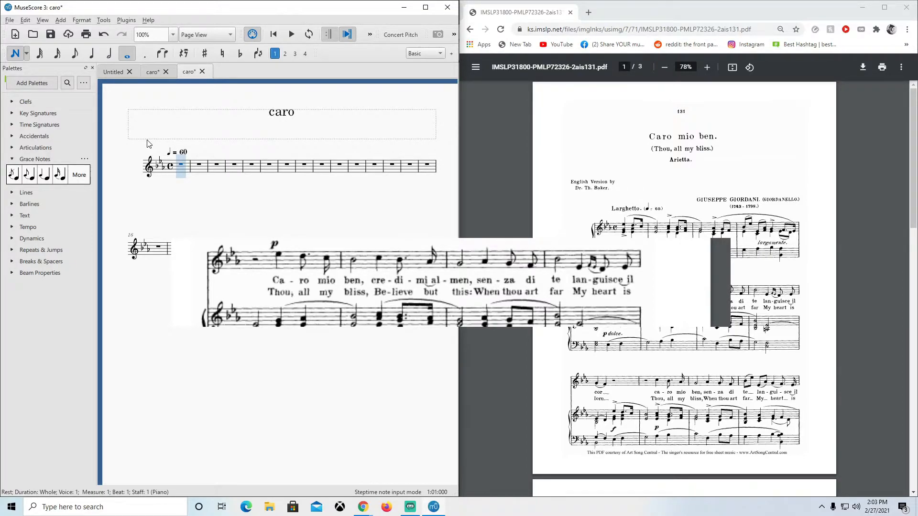
pyautogui.press('Escape')
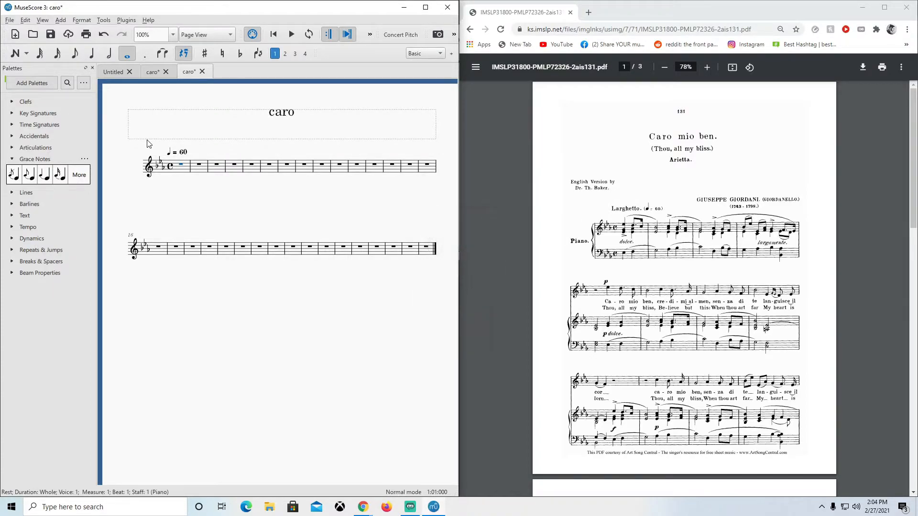
# Begin measure 1 with a half rest and enter a quarter-note E-flat 5 on beat 3
pyautogui.press('6')
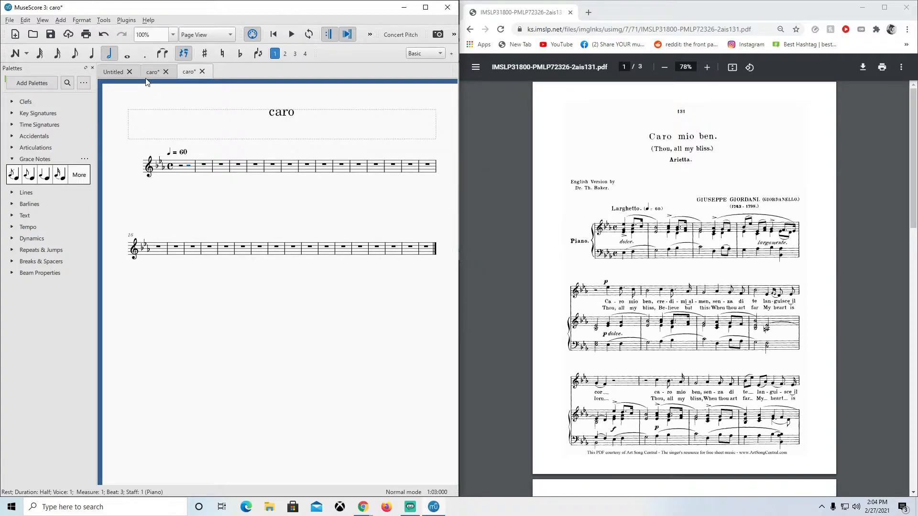
pyautogui.press('n')
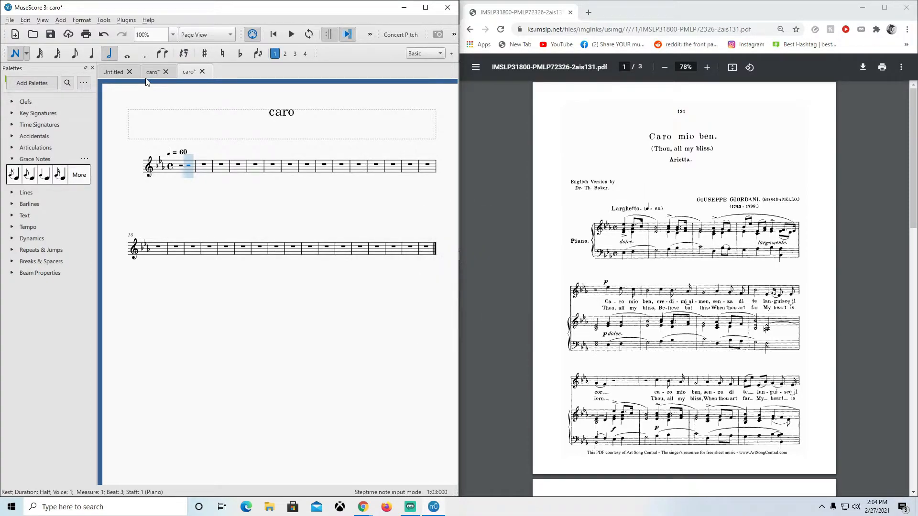
pyautogui.press('5')
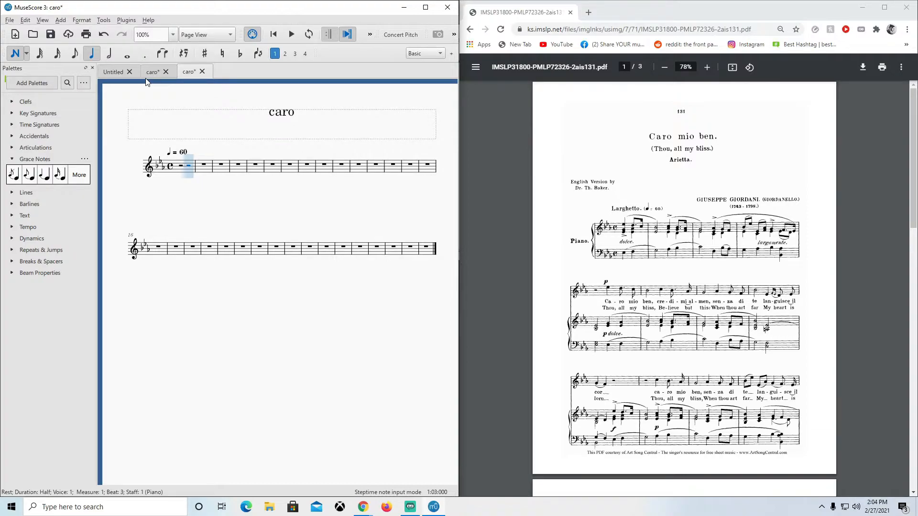
pyautogui.press('e')
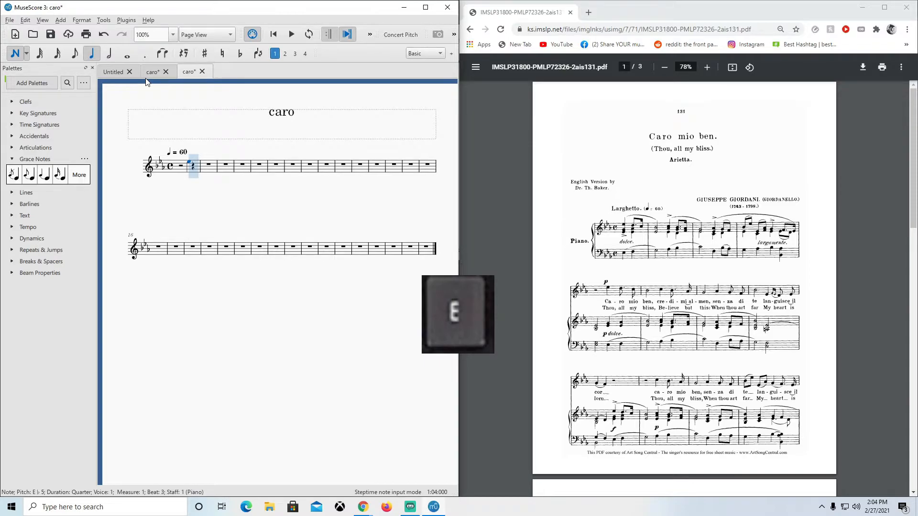
pyautogui.hotkey('ctrl', 'z')
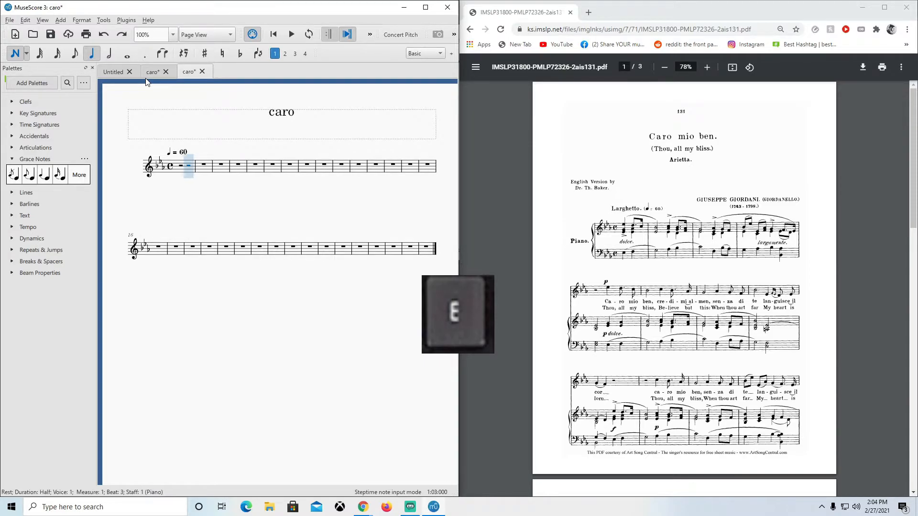
pyautogui.click(187, 163)
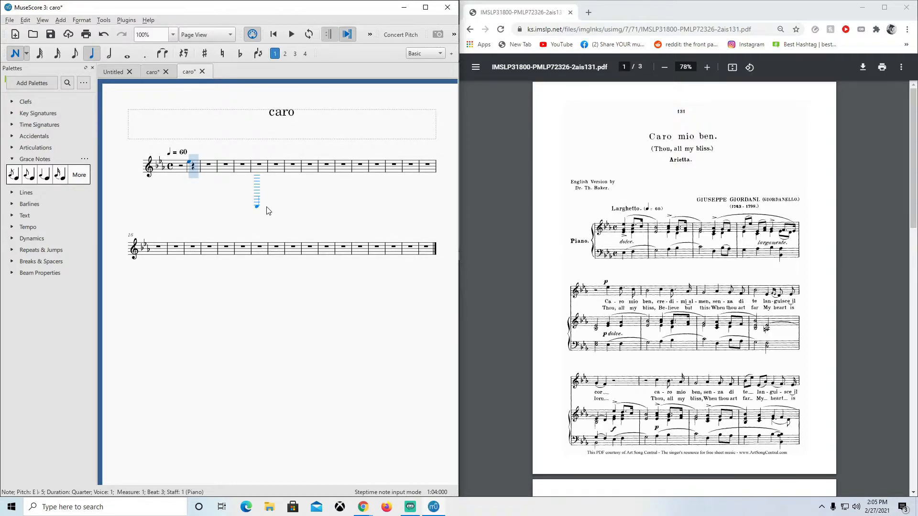
# Try switching the augmentation dot on and off for the next note
pyautogui.press('.')
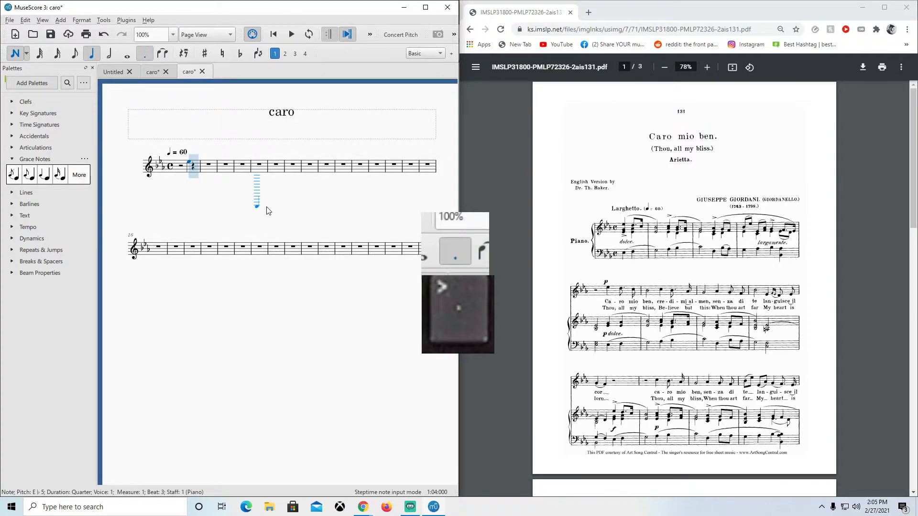
pyautogui.click(141, 49)
pyautogui.click(145, 53)
pyautogui.press('.')
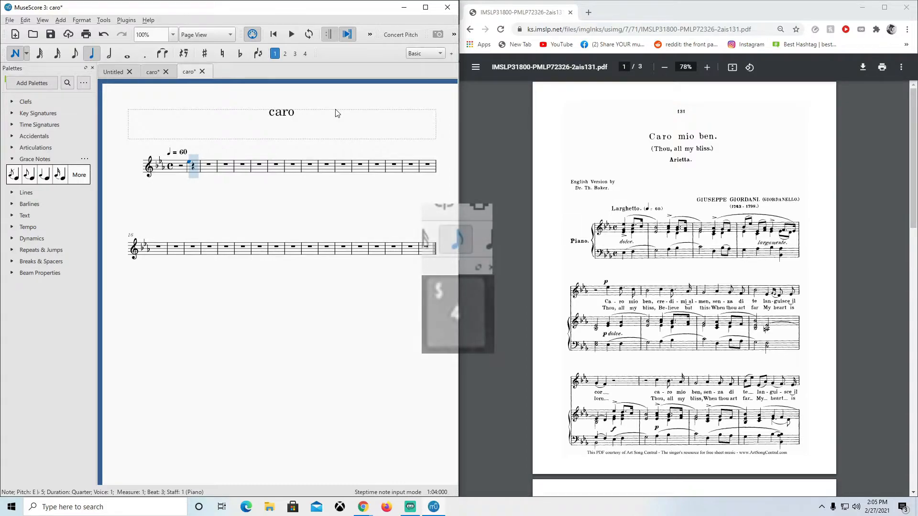
# Fill beat 4 of measure 1 with a dotted-eighth D5 and a sixteenth C5
pyautogui.press('4')
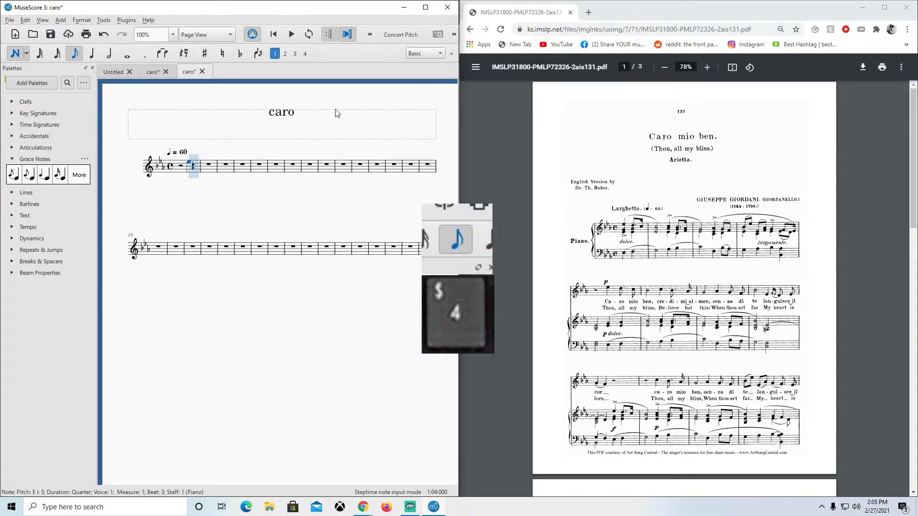
pyautogui.press('.')
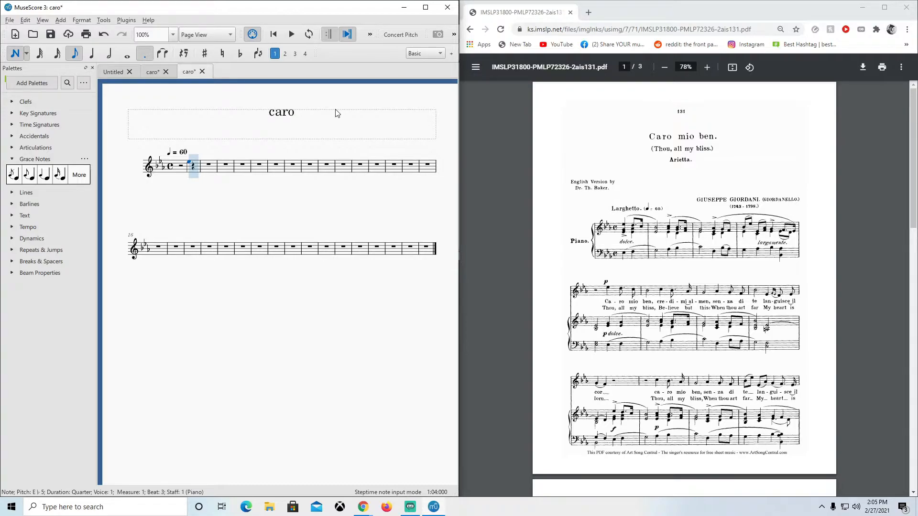
pyautogui.press('d')
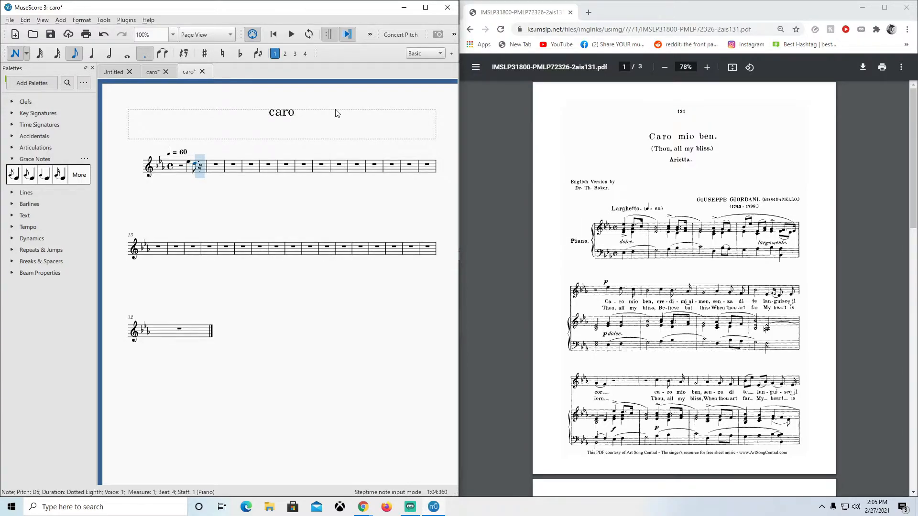
pyautogui.hotkey('ctrl', 'z')
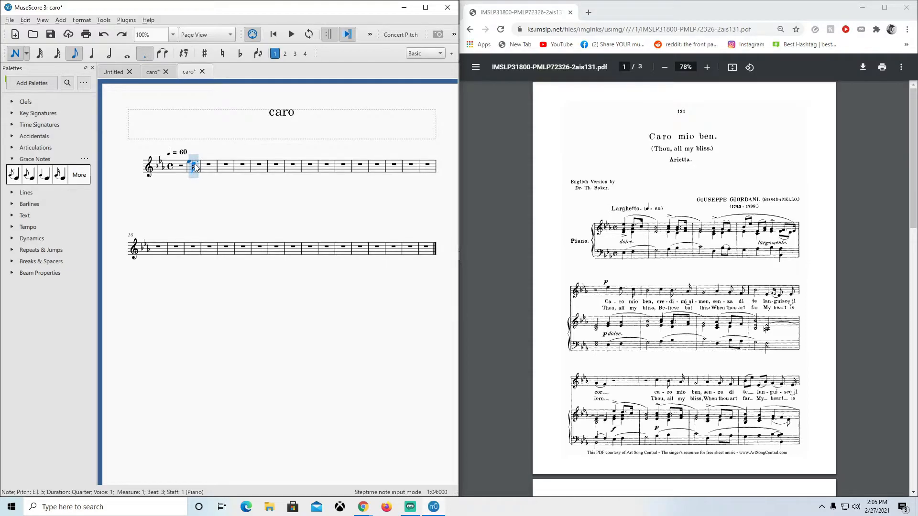
pyautogui.hotkey('ctrl', 'y')
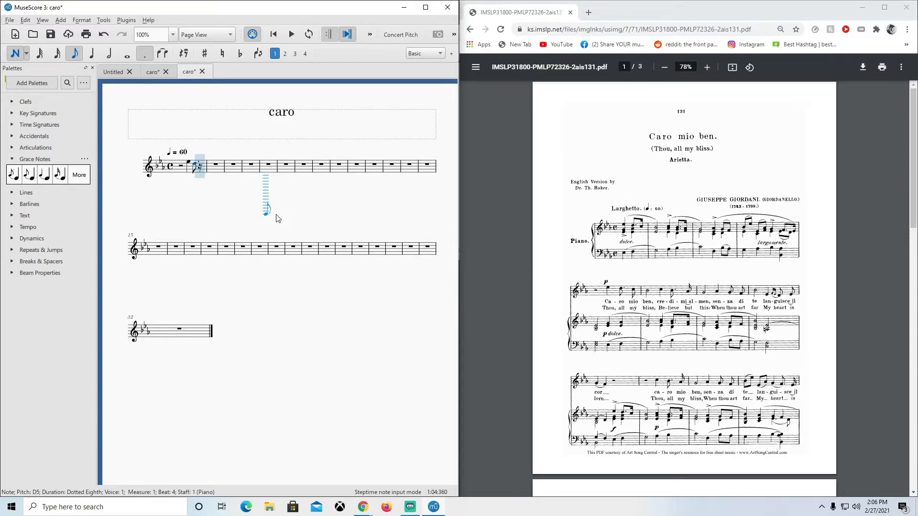
pyautogui.press('3')
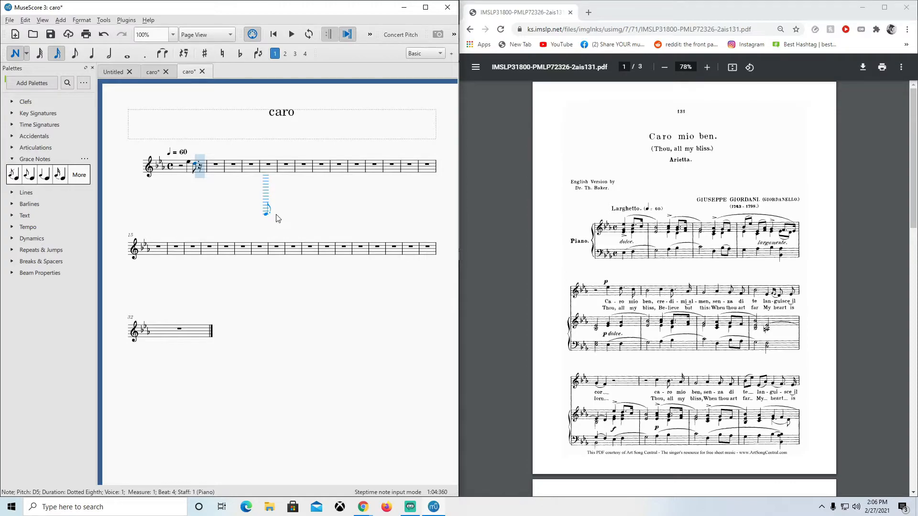
pyautogui.press('c')
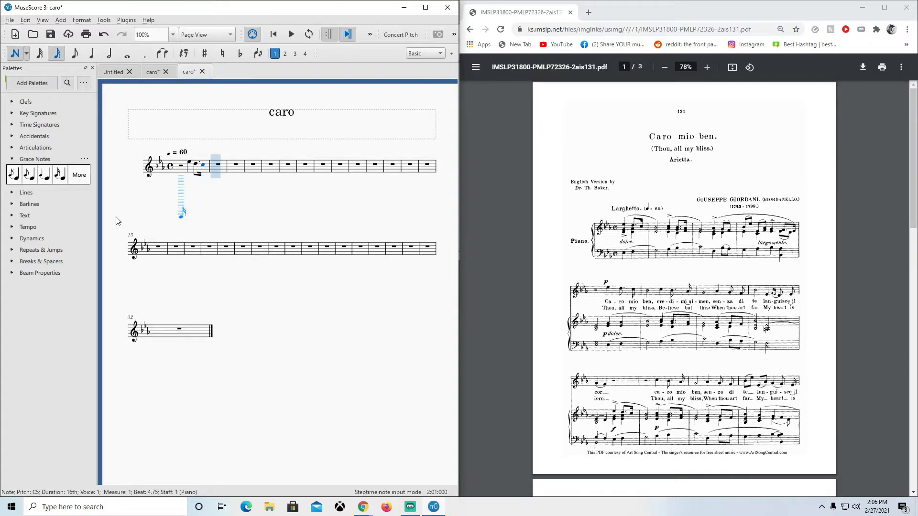
# Enter a half-note B-flat 4 followed by a quarter-note C5 in measure 2
pyautogui.press('6')
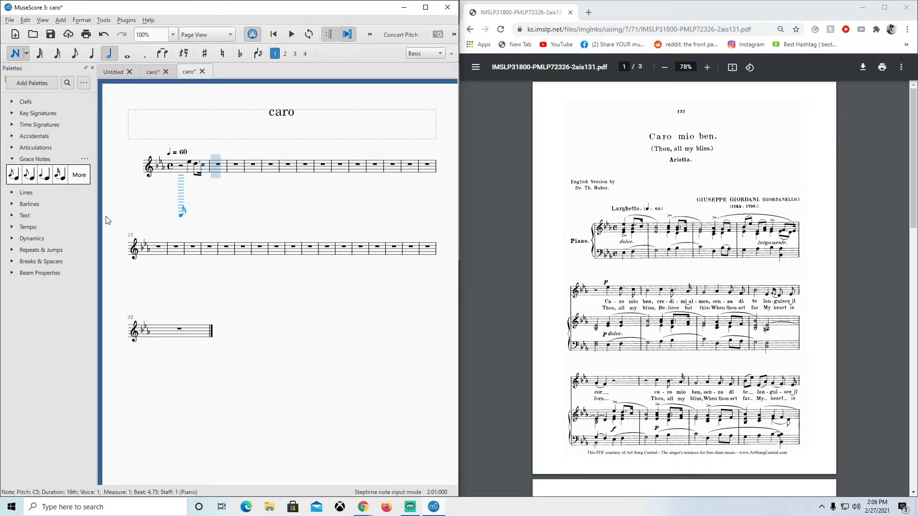
pyautogui.press('b')
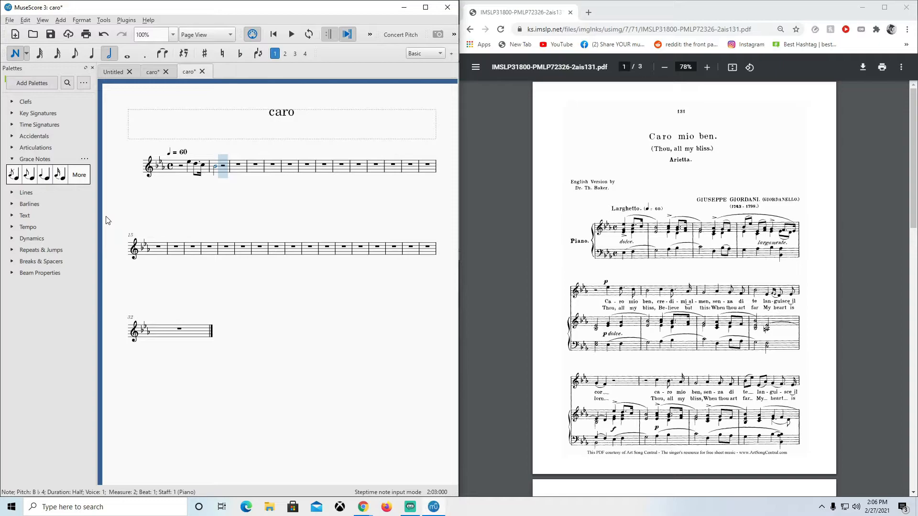
pyautogui.press('5')
pyautogui.press('c')
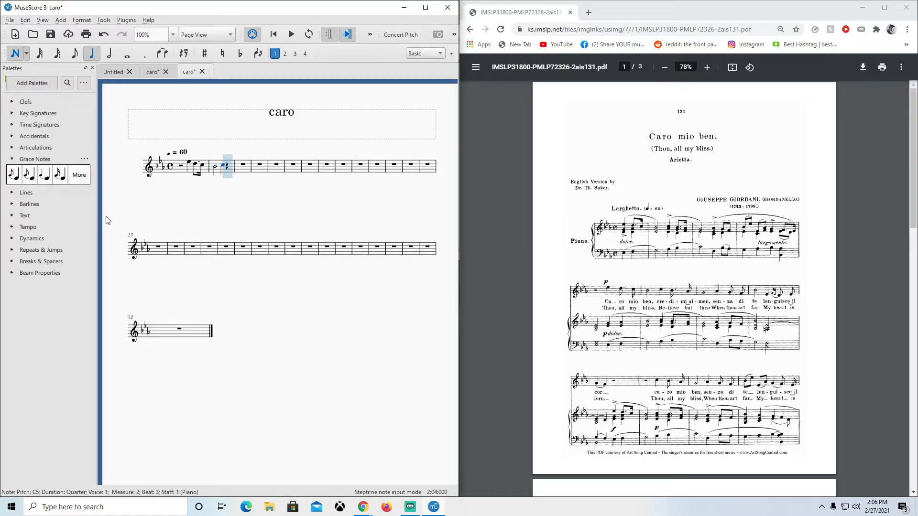
# Fill beat 4 of measure 2 with a dotted-eighth B-flat 4 and a sixteenth A-flat 4
pyautogui.press('b')
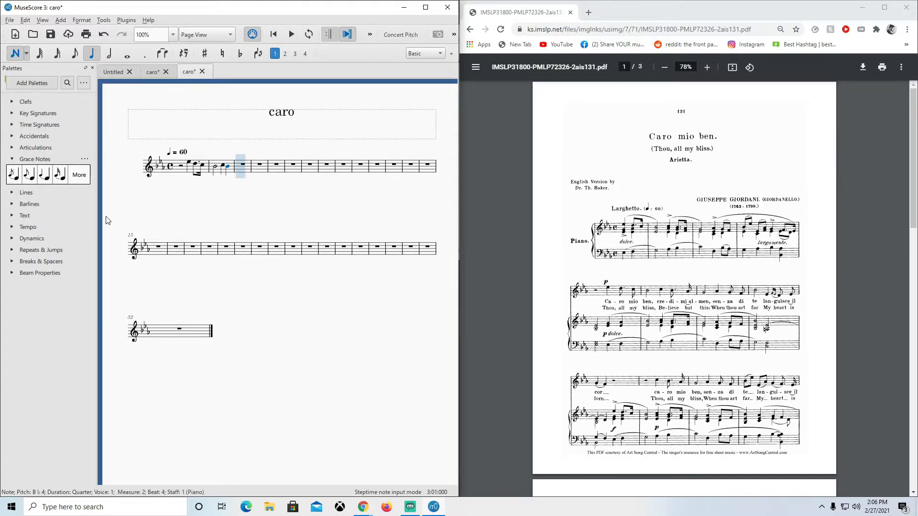
pyautogui.hotkey('ctrl', 'z')
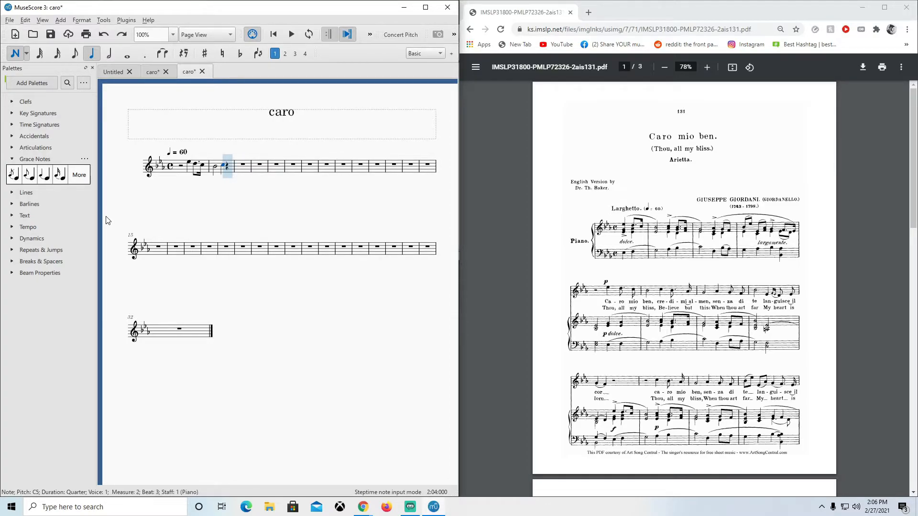
pyautogui.press('4')
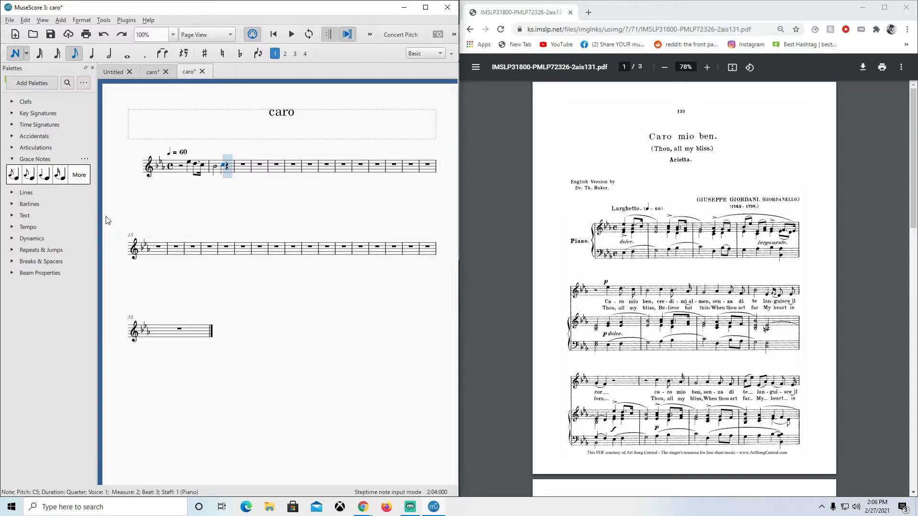
pyautogui.press('.')
pyautogui.press('b')
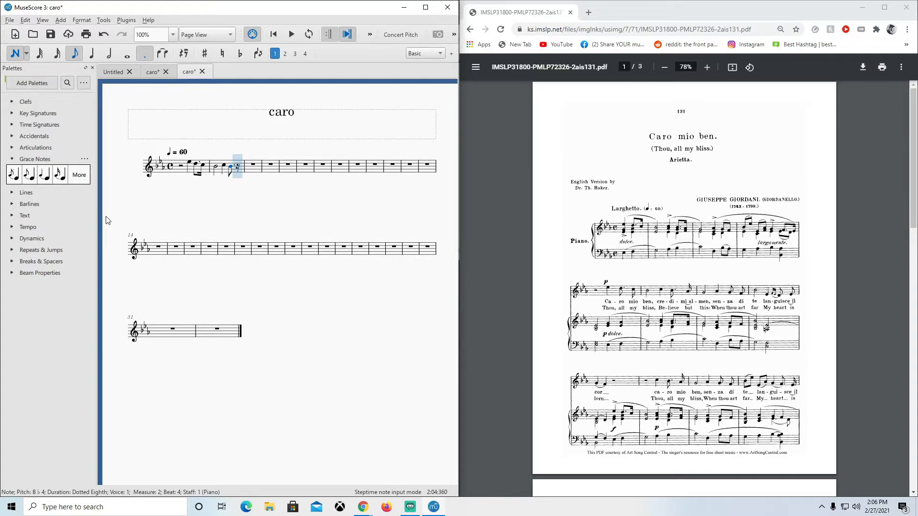
pyautogui.press('3')
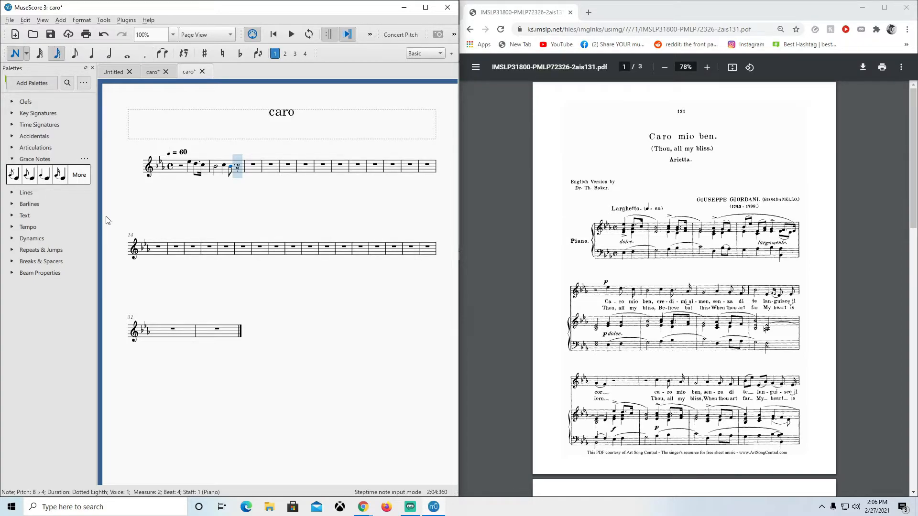
pyautogui.press('a')
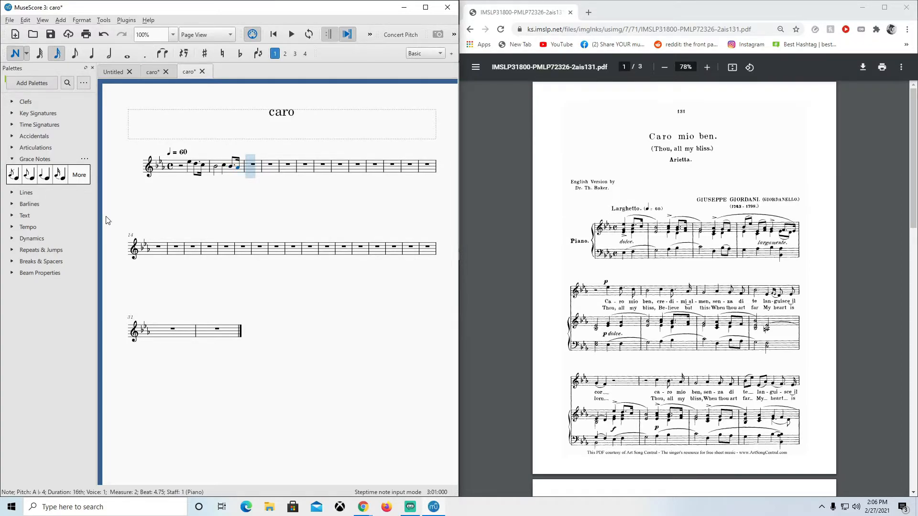
# Start measure 3 with a half-note G4 followed by a quarter-note A-flat 4 on beat 3
pyautogui.press('6')
pyautogui.press('g')
pyautogui.press('5')
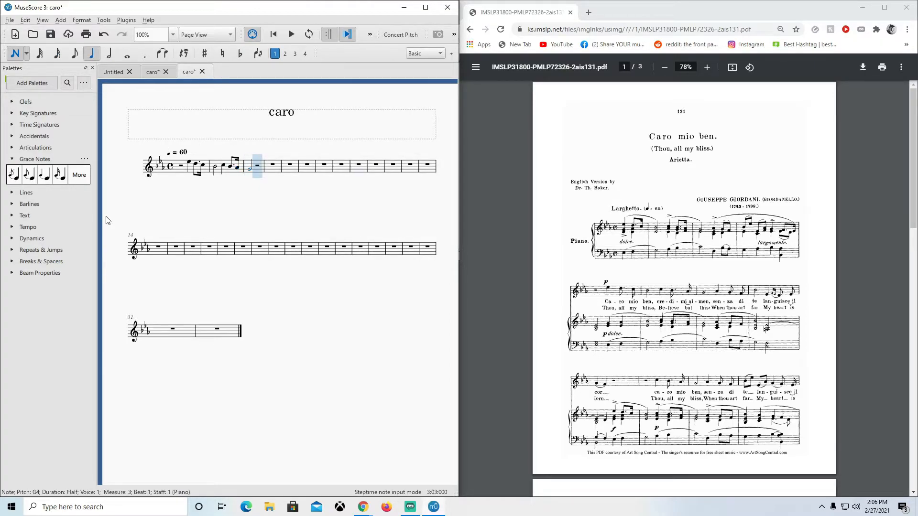
pyautogui.press('a')
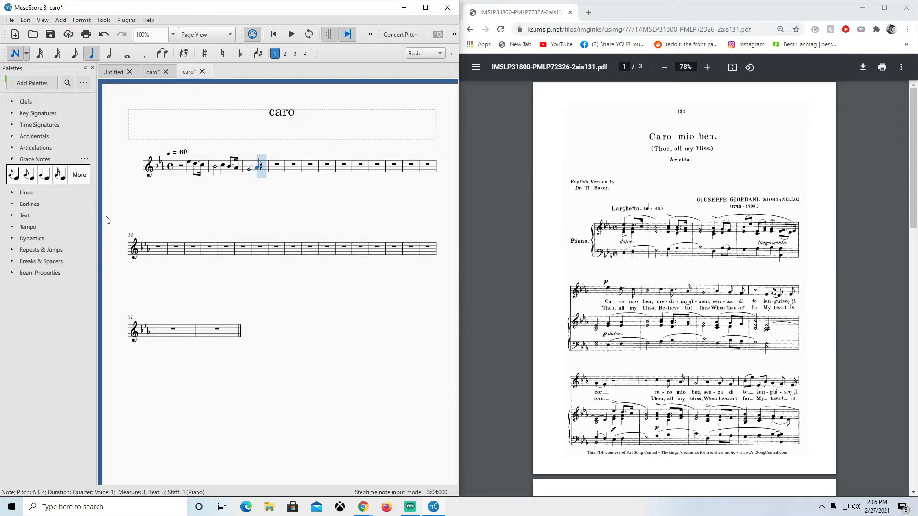
# Fill beat 4 of measure 3 with two eighth notes, G4 and F4
pyautogui.press('4')
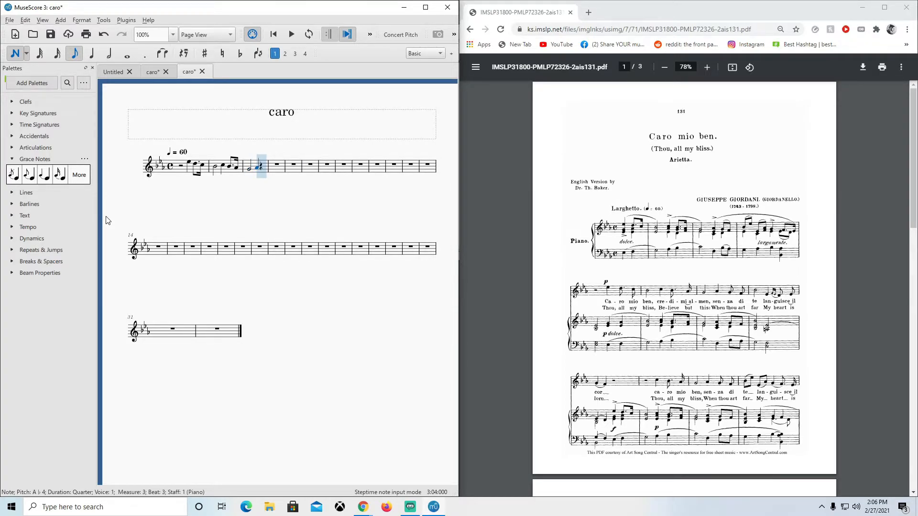
pyautogui.press('a')
pyautogui.press('3')
pyautogui.press('a')
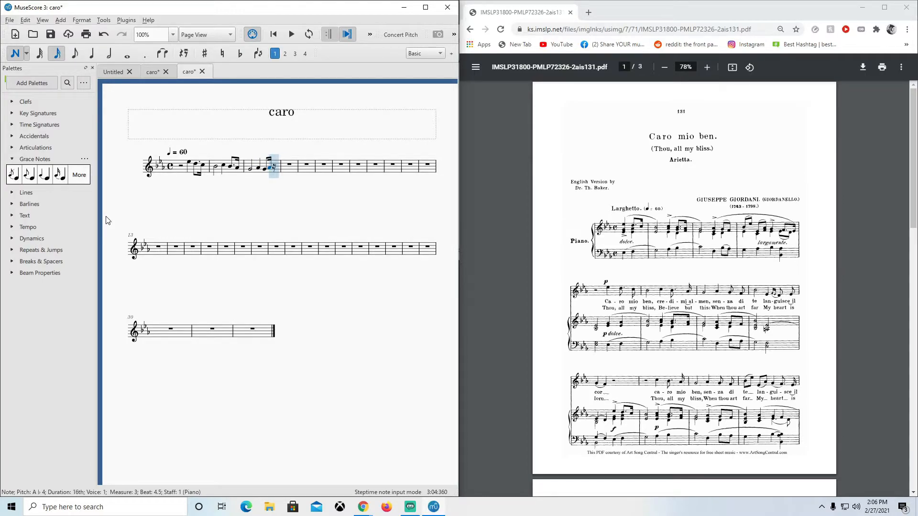
pyautogui.hotkey('ctrl', 'z')
pyautogui.press('f')
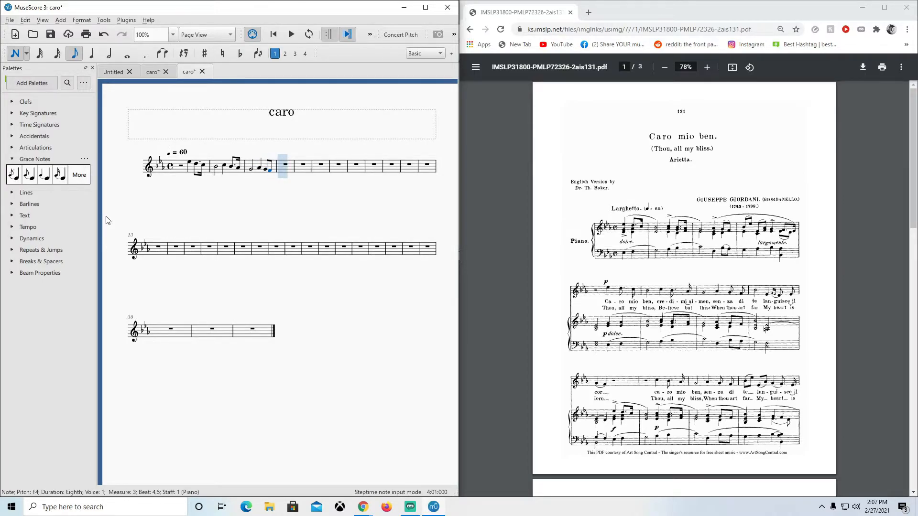
# Enter a half-note B-flat 4 and a quarter-note E-flat 5 in measure 4
pyautogui.press('6')
pyautogui.press('b')
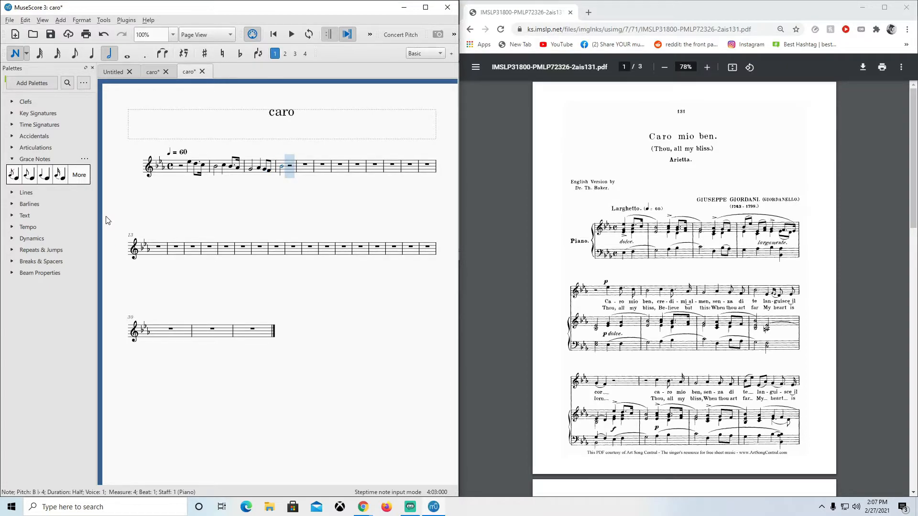
pyautogui.press('e')
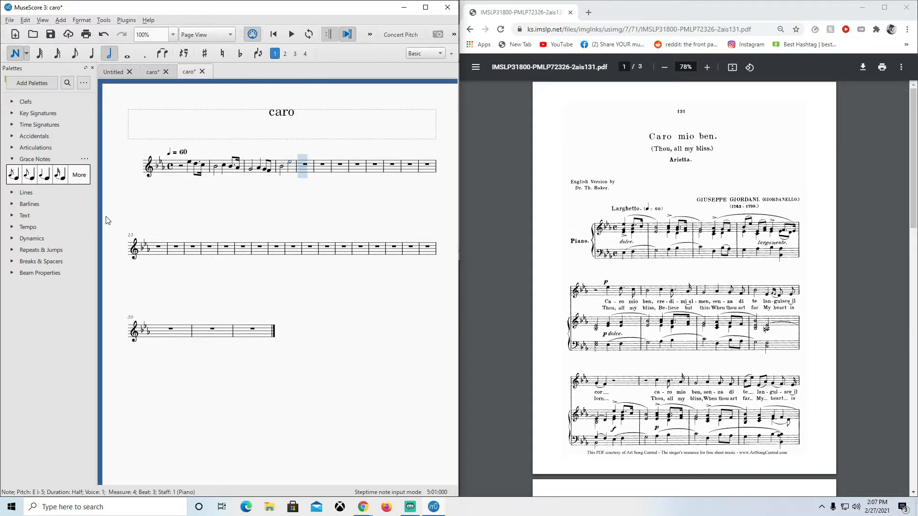
pyautogui.hotkey('ctrl', 'z')
pyautogui.press('5')
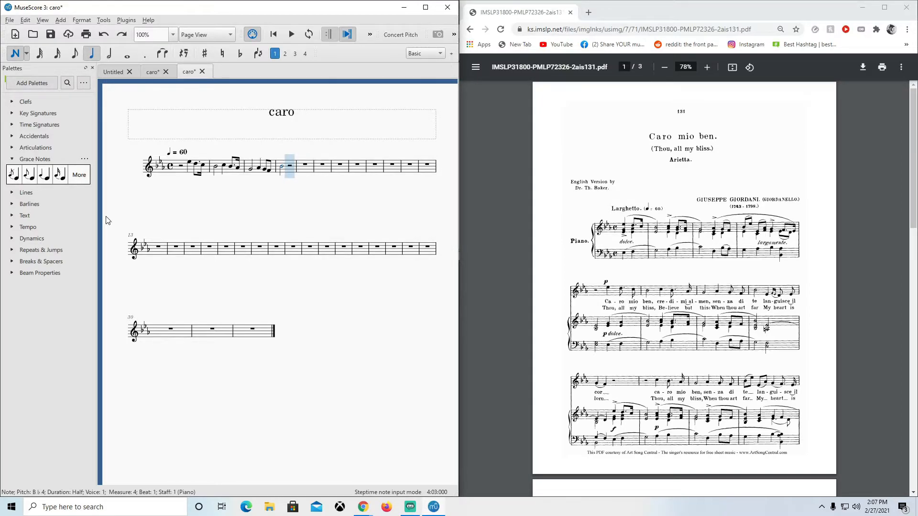
pyautogui.press('e')
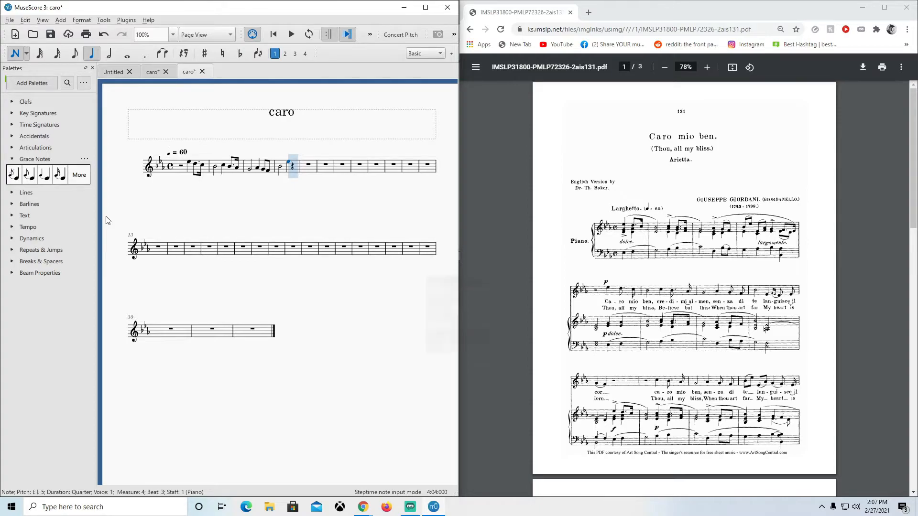
# Lower the quarter note on beat 3 of measure 4 by one octave to E-flat 4
pyautogui.press('Down')
pyautogui.press('Down')
pyautogui.press('Down')
pyautogui.press('Down')
pyautogui.press('Down')
pyautogui.press('Down')
pyautogui.press('Down')
pyautogui.press('Down')
pyautogui.press('Down')
pyautogui.press('Down')
pyautogui.hotkey('ctrl', 'Up')
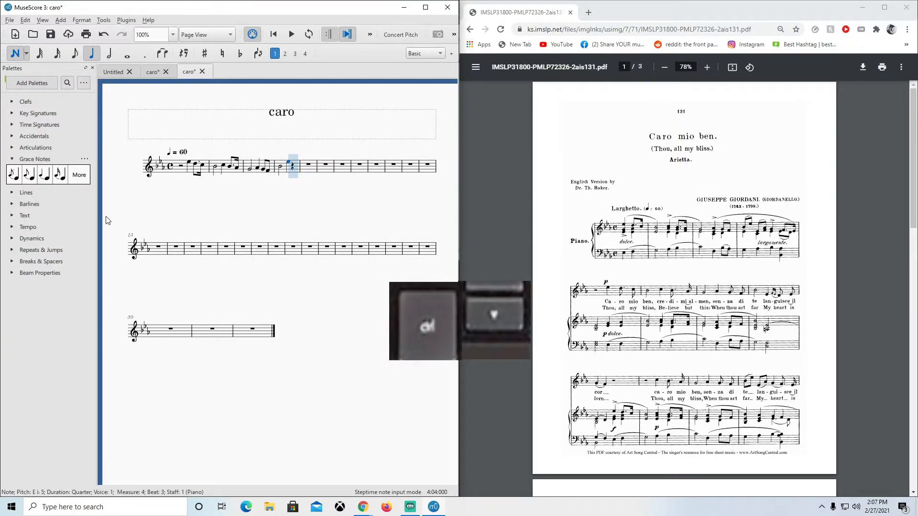
pyautogui.hotkey('ctrl', 'Down')
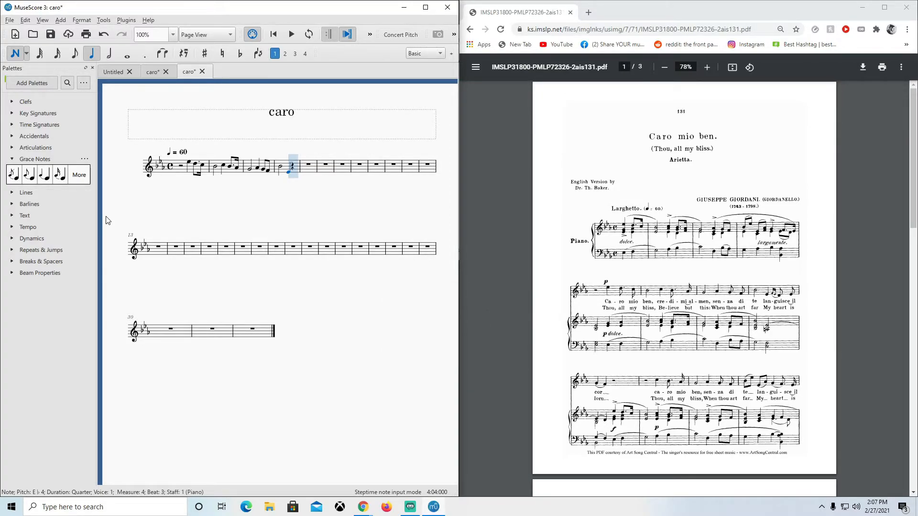
# Try shifting the quarter note on beat 3 of measure 4 up and down by whole octaves
pyautogui.hotkey('ctrl', 'Up')
pyautogui.hotkey('ctrl', 'Up')
pyautogui.hotkey('ctrl', 'Down')
pyautogui.hotkey('ctrl', 'Down')
pyautogui.hotkey('ctrl', 'Down')
pyautogui.hotkey('ctrl', 'Down')
pyautogui.hotkey('ctrl', 'Down')
pyautogui.hotkey('ctrl', 'Up')
pyautogui.hotkey('ctrl', 'Up')
pyautogui.hotkey('ctrl', 'Up')
pyautogui.hotkey('ctrl', 'Up')
pyautogui.hotkey('ctrl', 'Up')
pyautogui.hotkey('ctrl', 'Down')
# Enter an eighth-note D4 on beat 4 of measure 4 and put a sixteenth grace note before it, raised to F4
pyautogui.press('4')
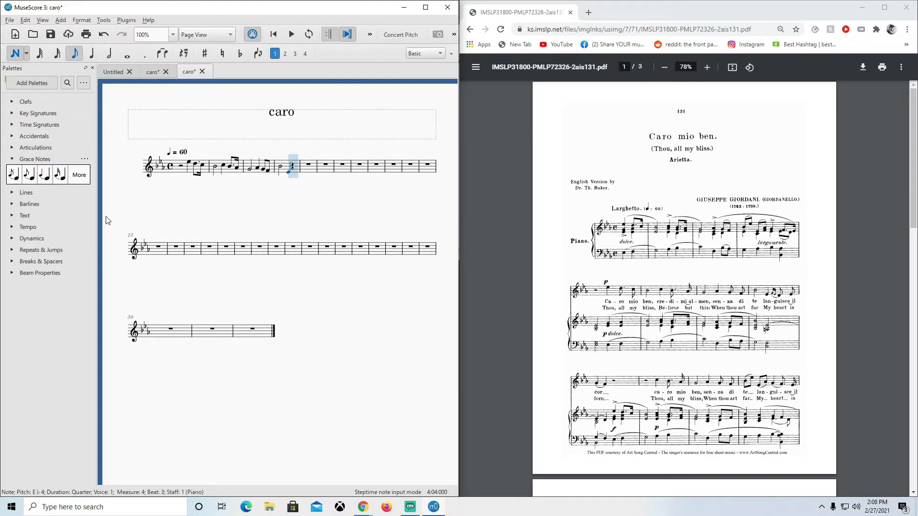
pyautogui.press('d')
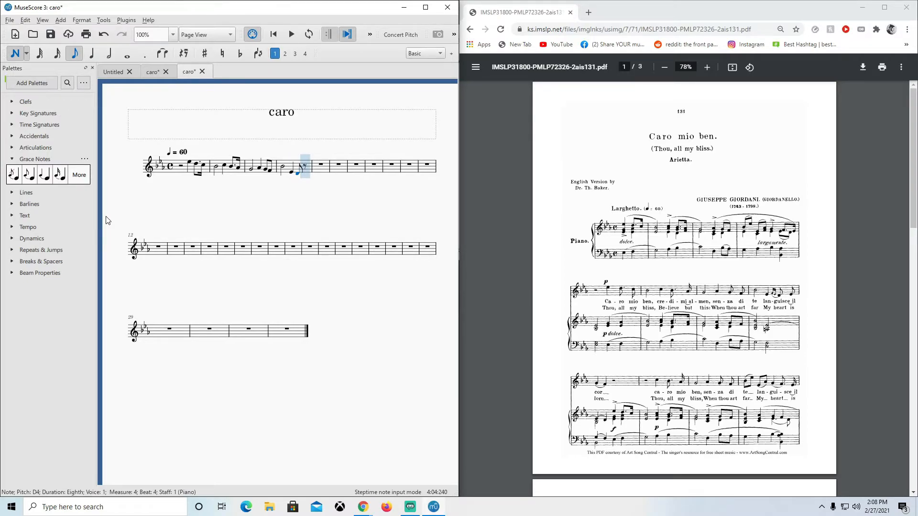
pyautogui.press('Left')
pyautogui.click(13, 158)
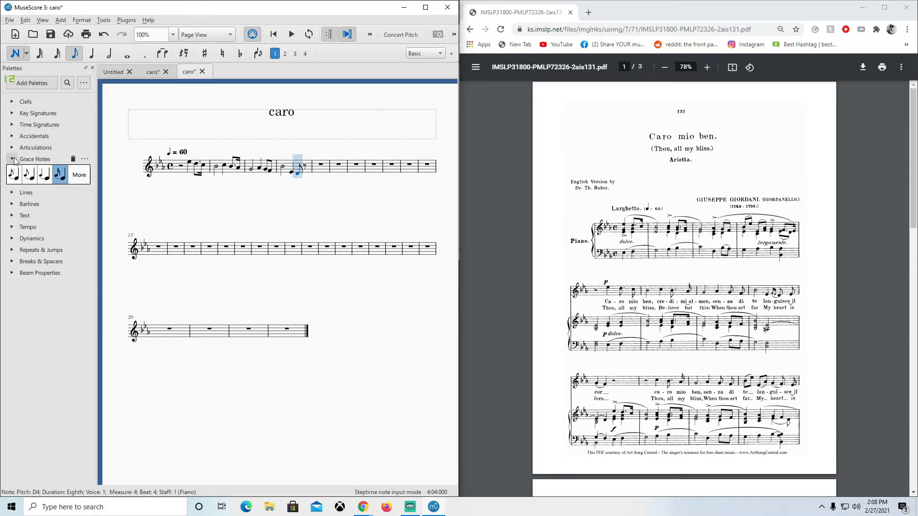
pyautogui.click(60, 176)
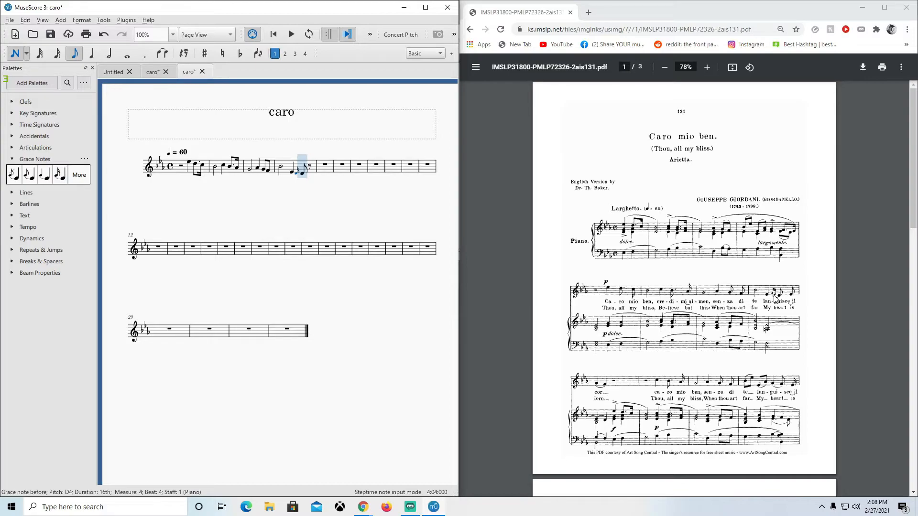
pyautogui.press('Up')
pyautogui.press('Up')
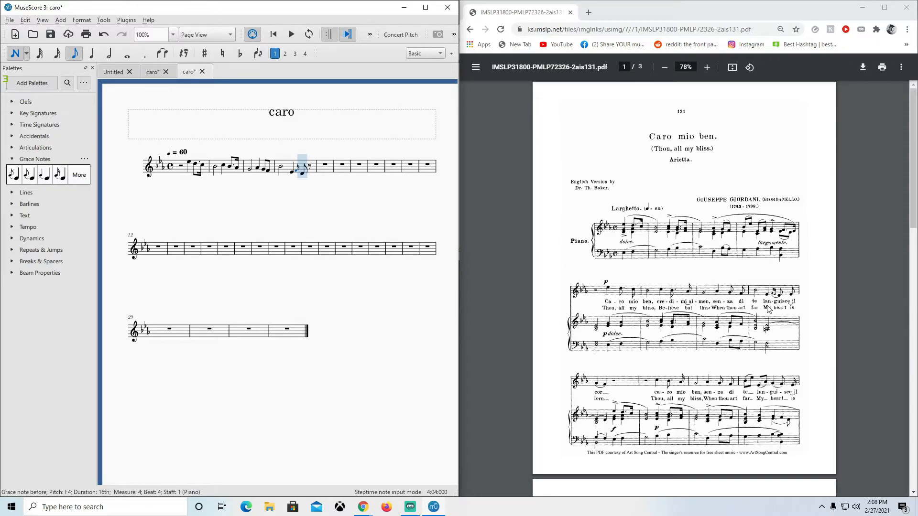
# Add a second sixteenth grace note before the D4 in measure 4, lower it to E-flat 4, and leave note input
pyautogui.click(60, 176)
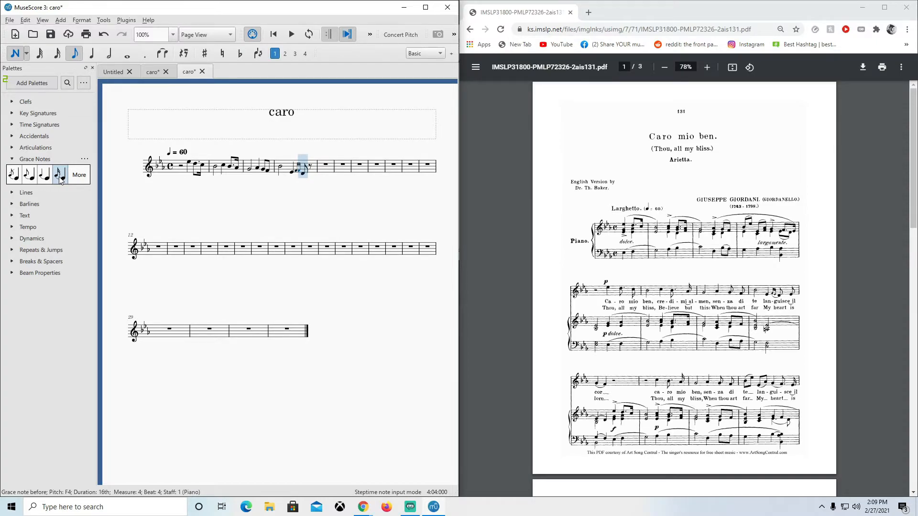
pyautogui.press('Down')
pyautogui.press('Down')
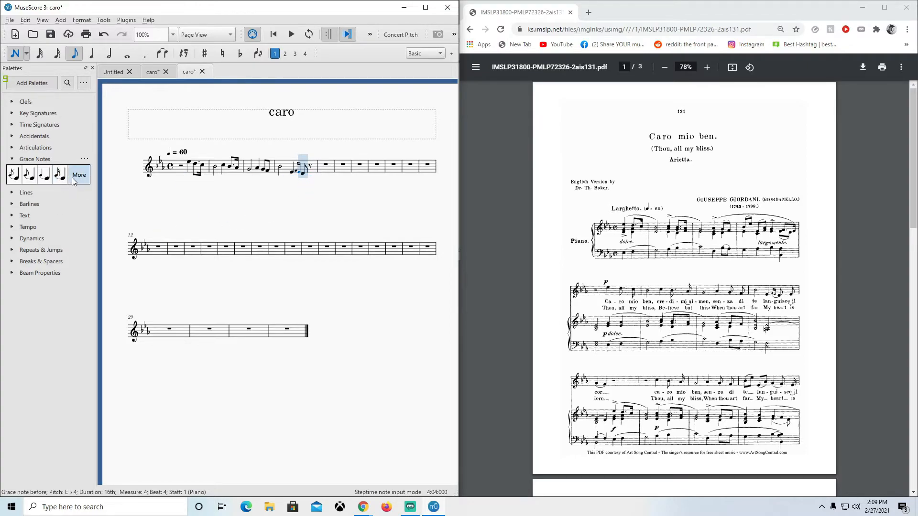
pyautogui.press('Escape')
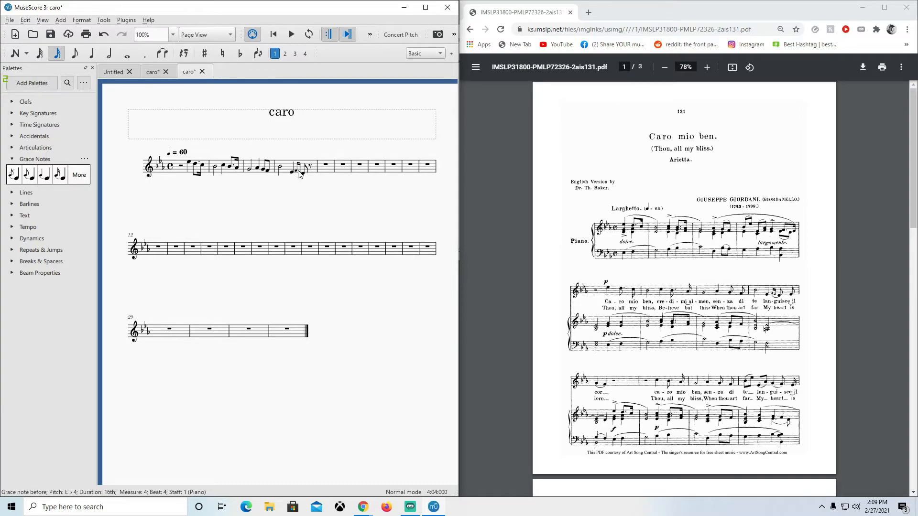
# Try adding a slur from the eighth-note G4 to the F4 on beat 4 of measure 3
pyautogui.click(263, 170)
pyautogui.press('s')
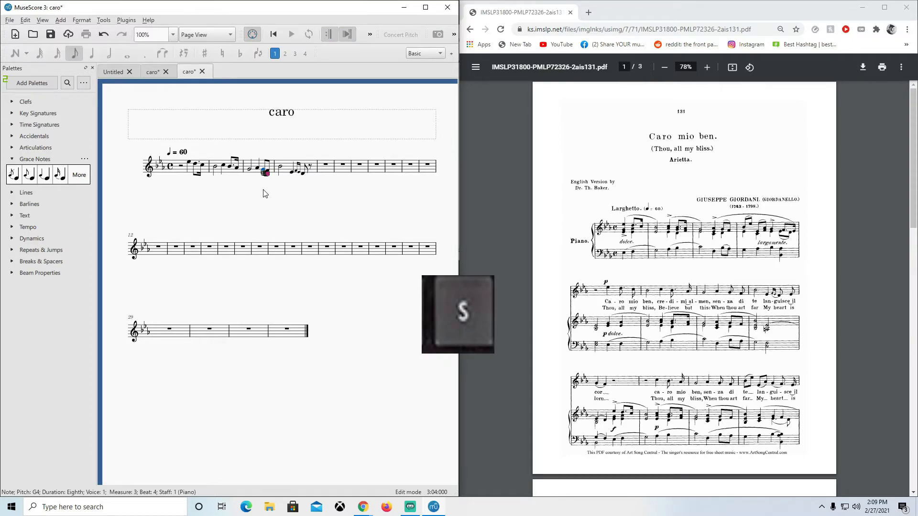
pyautogui.press('Escape')
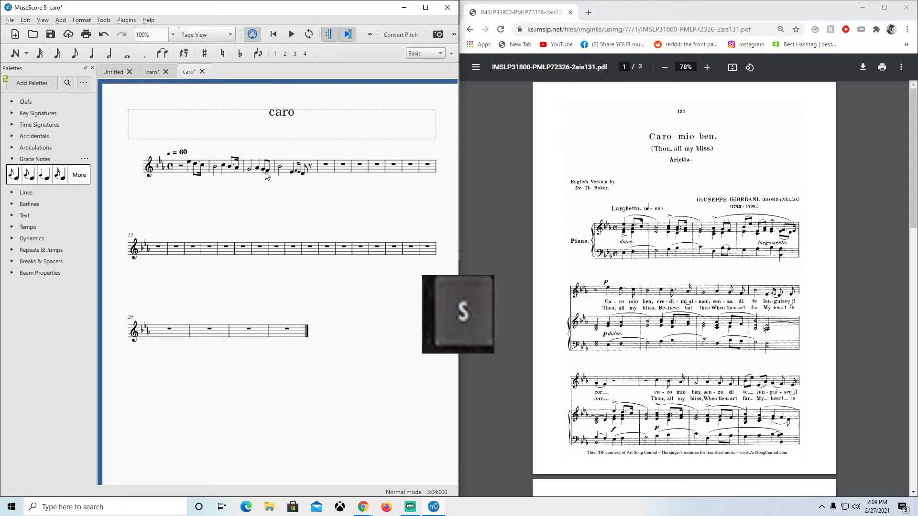
pyautogui.click(271, 195)
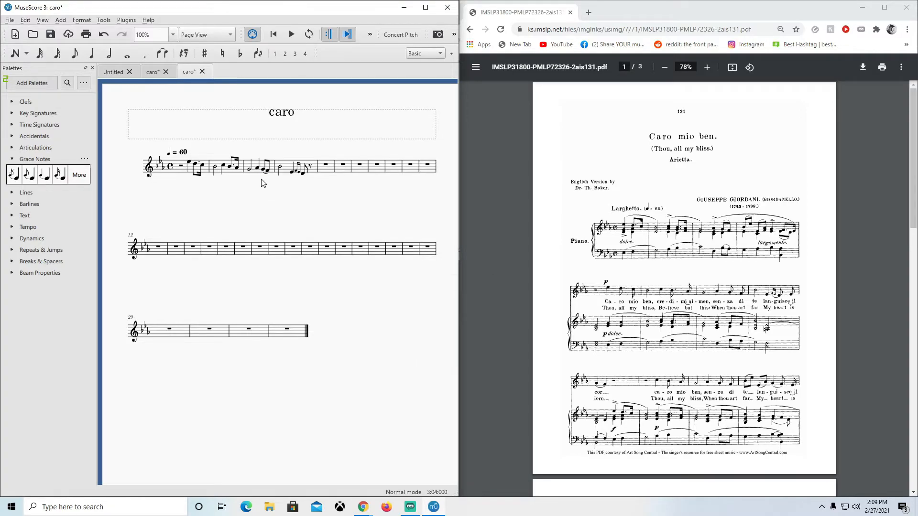
pyautogui.hotkey('ctrl', 'z')
# Add a slur from the F4 grace note to the eighth-note D4 on beat 4 of measure 4
pyautogui.click(298, 171)
pyautogui.click(296, 172)
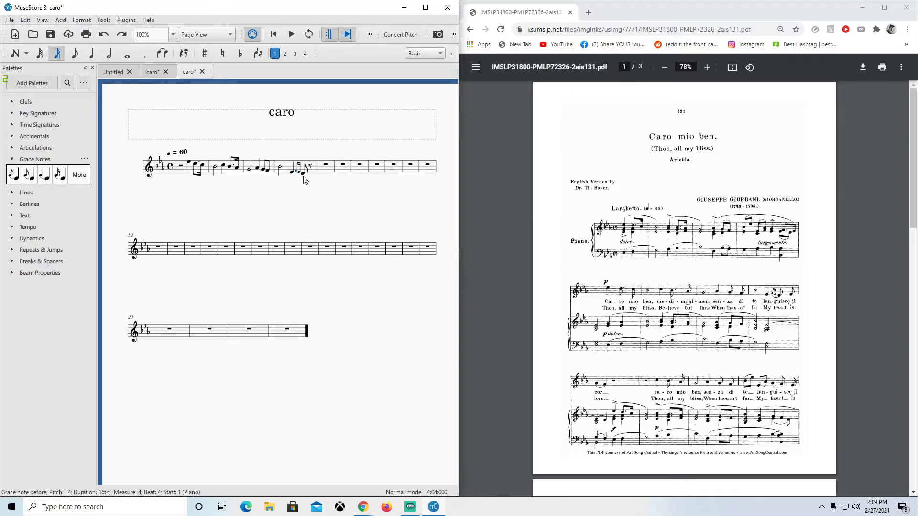
pyautogui.click(303, 174)
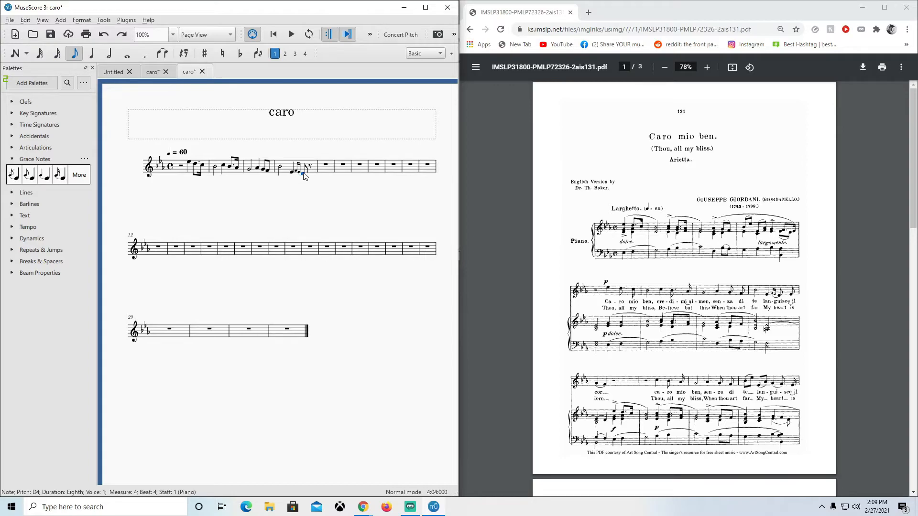
pyautogui.click(296, 171)
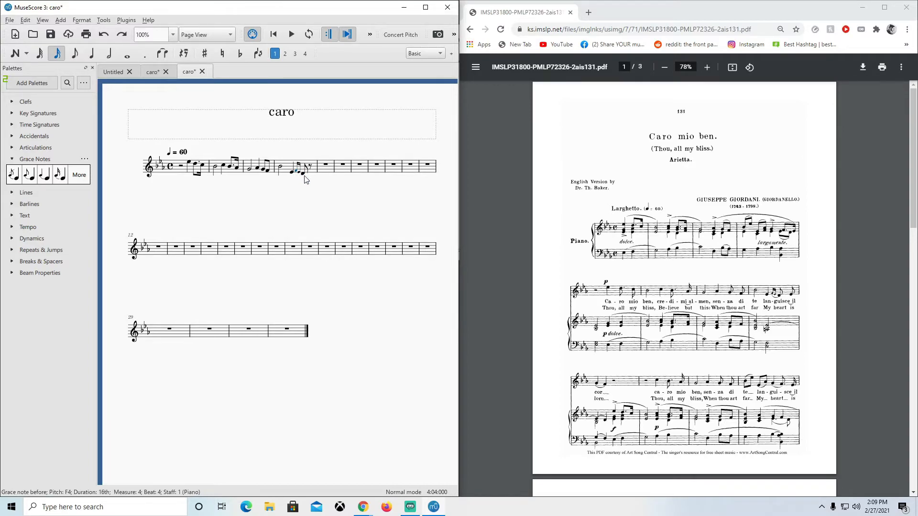
pyautogui.keyDown('ctrl'); pyautogui.click(303, 175); pyautogui.keyUp('ctrl')
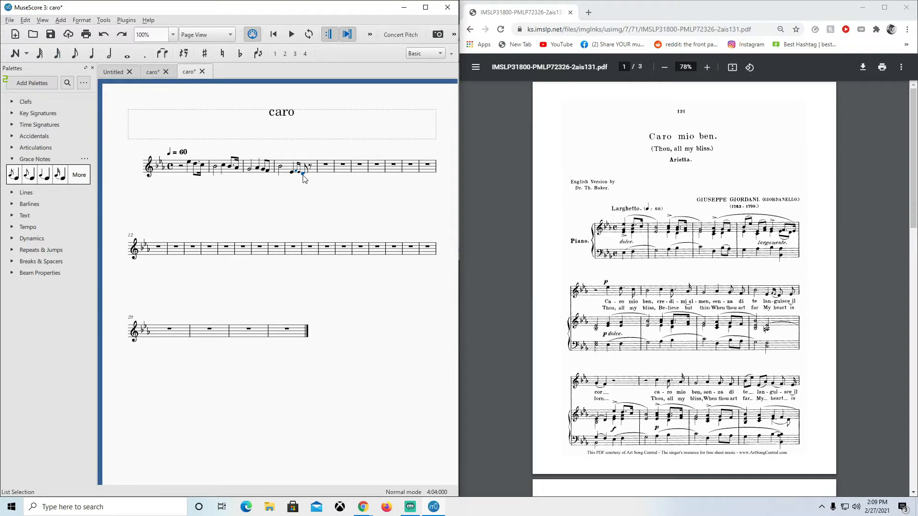
pyautogui.press('s')
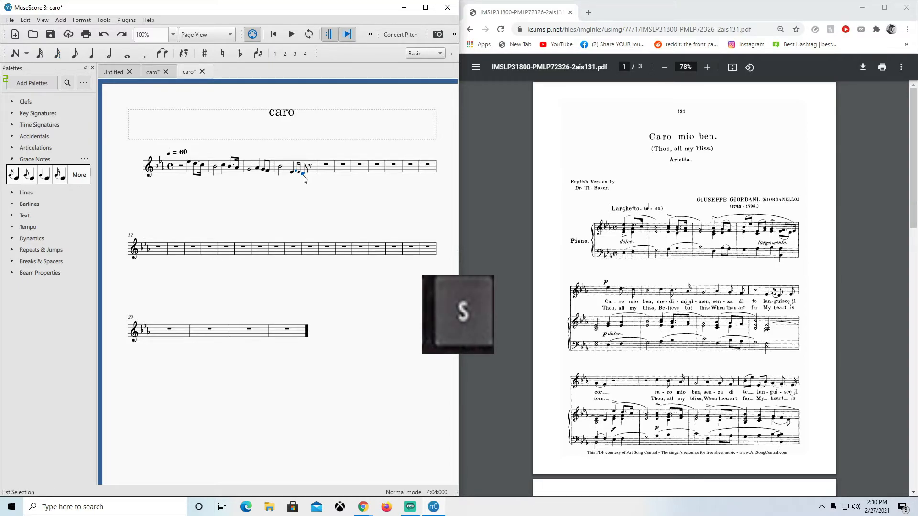
pyautogui.press('s')
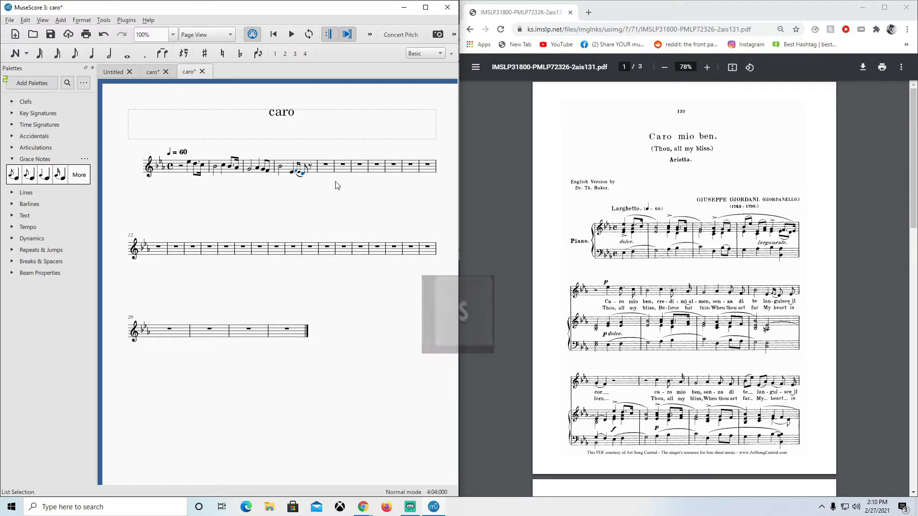
# Enter an eighth-note E-flat 4 on beat 4.5 of measure 4 and set the input duration to a quarter note
pyautogui.press('Right')
pyautogui.press('n')
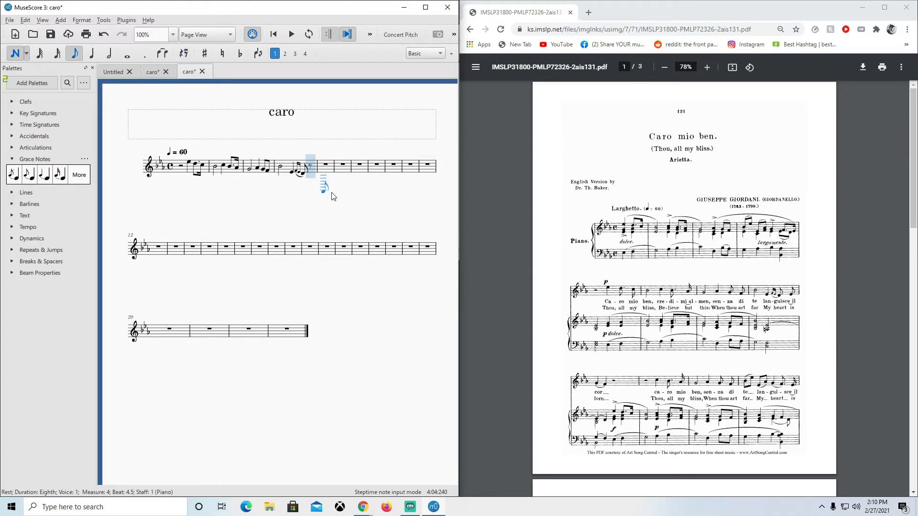
pyautogui.press('e')
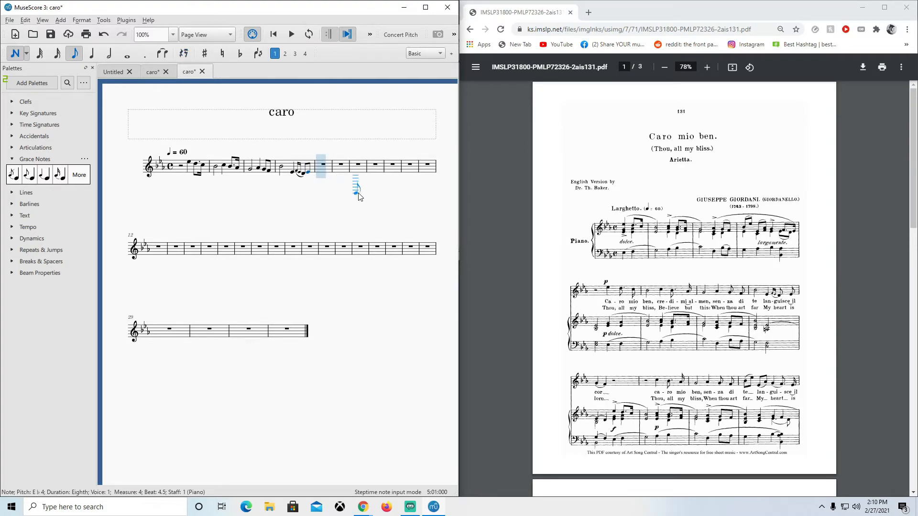
pyautogui.press('5')
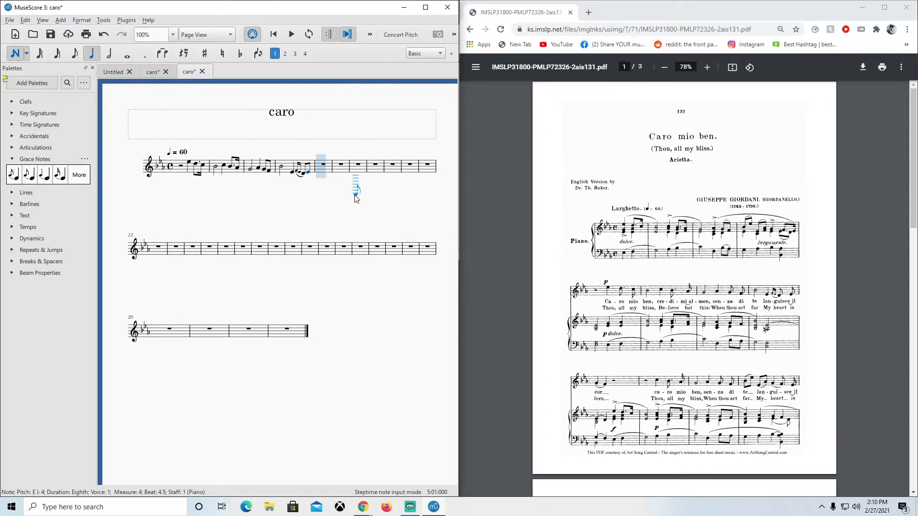
pyautogui.press('b')
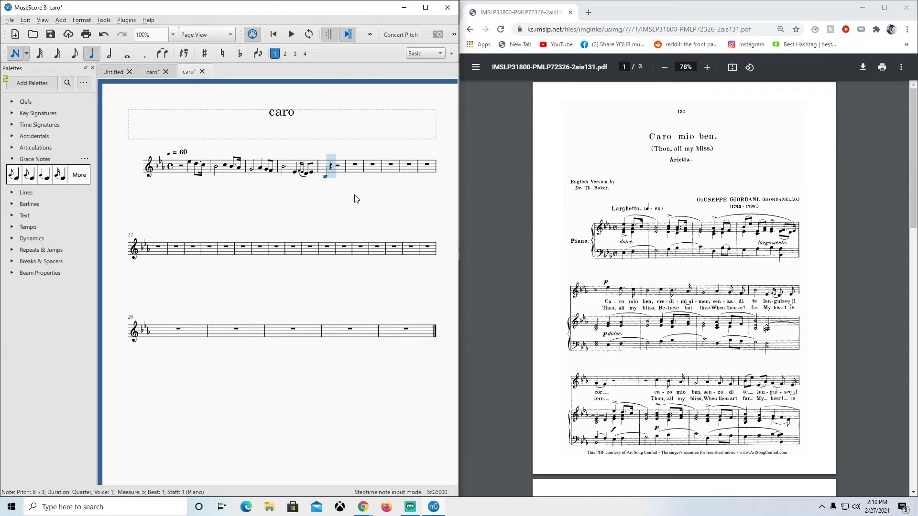
pyautogui.press('f')
pyautogui.hotkey('ctrl', 'z')
pyautogui.hotkey('ctrl', 'z')
# Enter quarter notes G4 and F4 on beats 1 and 2 of measure 5 and leave note input
pyautogui.press('g')
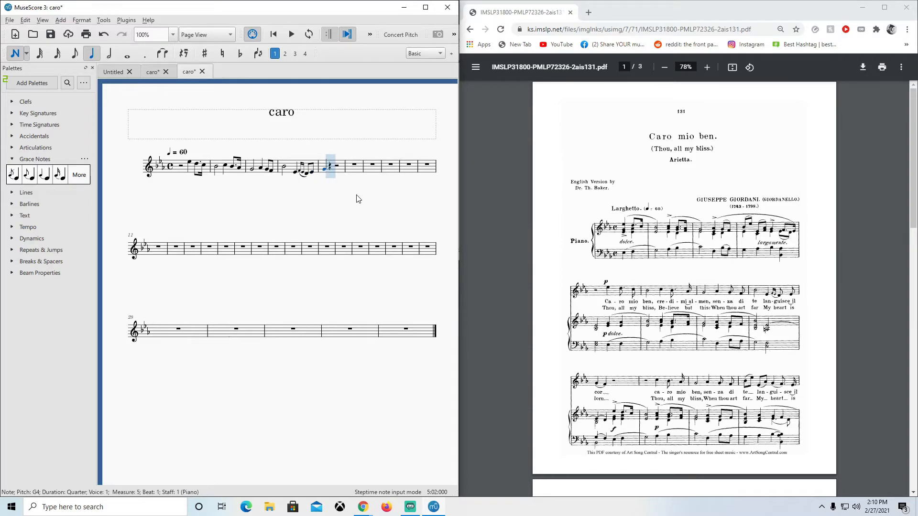
pyautogui.press('f')
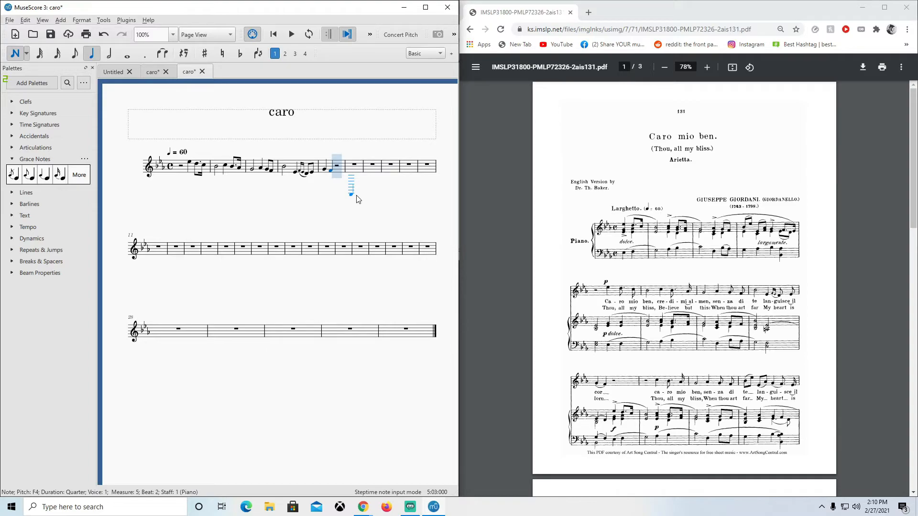
pyautogui.press('Escape')
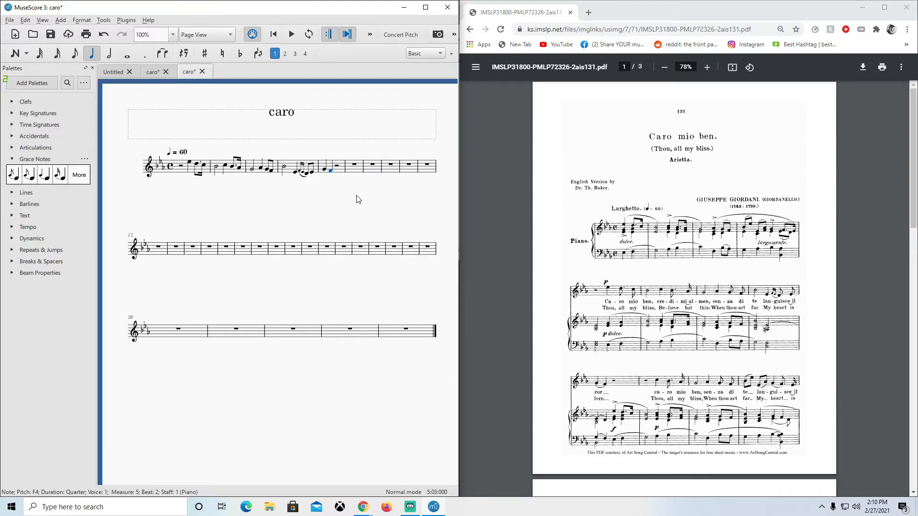
# Keep a half rest at the start of measure 6 and enter a quarter-note C5 on beat 3
pyautogui.press('Right')
pyautogui.press('Right')
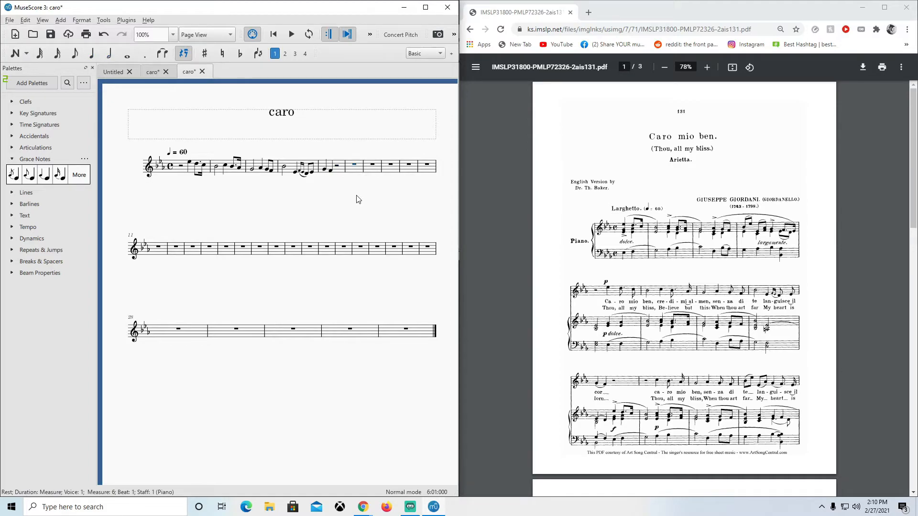
pyautogui.press('6')
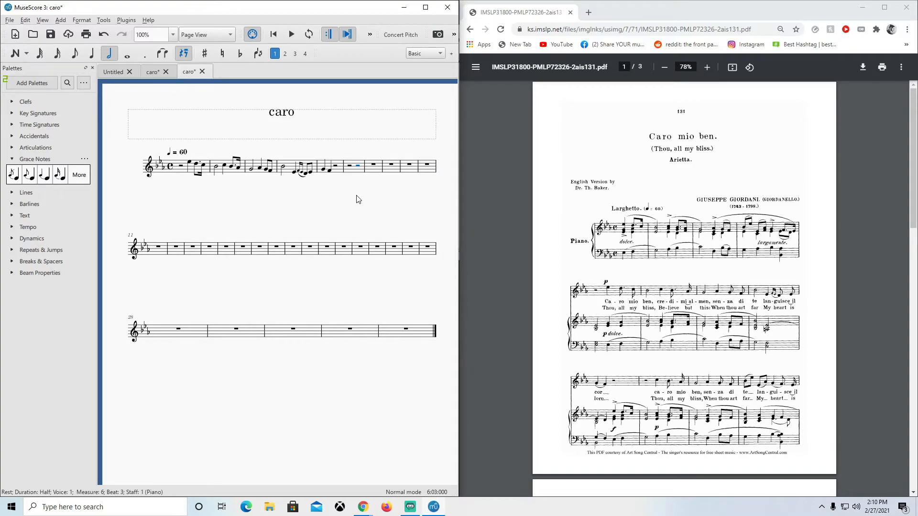
pyautogui.press('n')
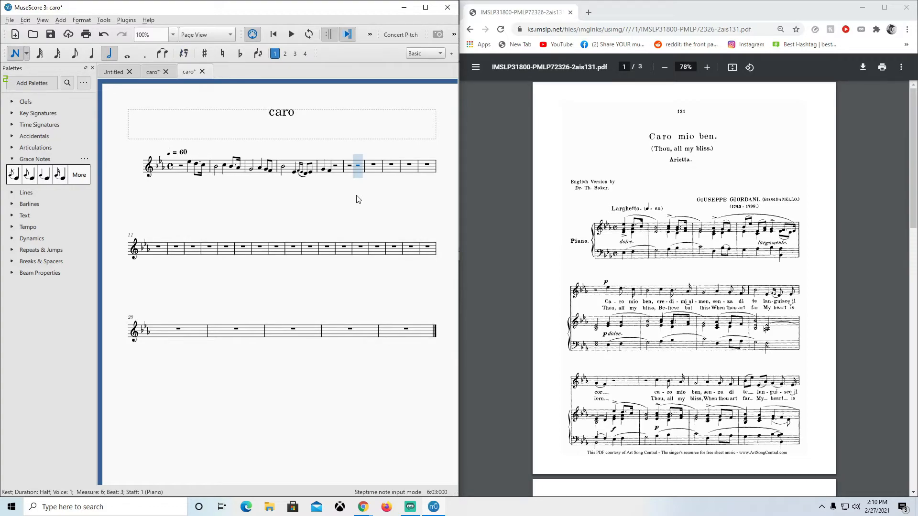
pyautogui.scroll(-2, 665, 273)
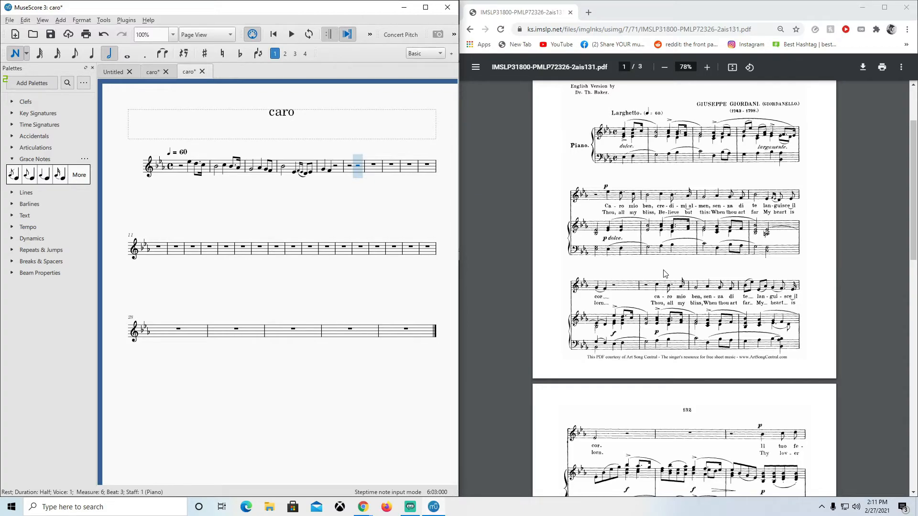
pyautogui.press('5')
pyautogui.press('c')
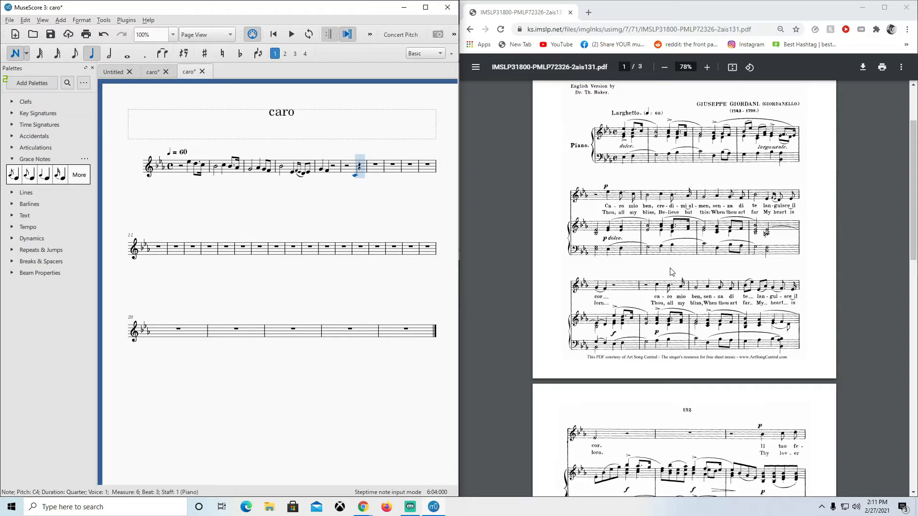
pyautogui.hotkey('ctrl', 'Up')
# Fill beat 4 of measure 6 with a dotted-eighth B-flat 4 and a sixteenth A-flat 4
pyautogui.press('4')
pyautogui.press('.')
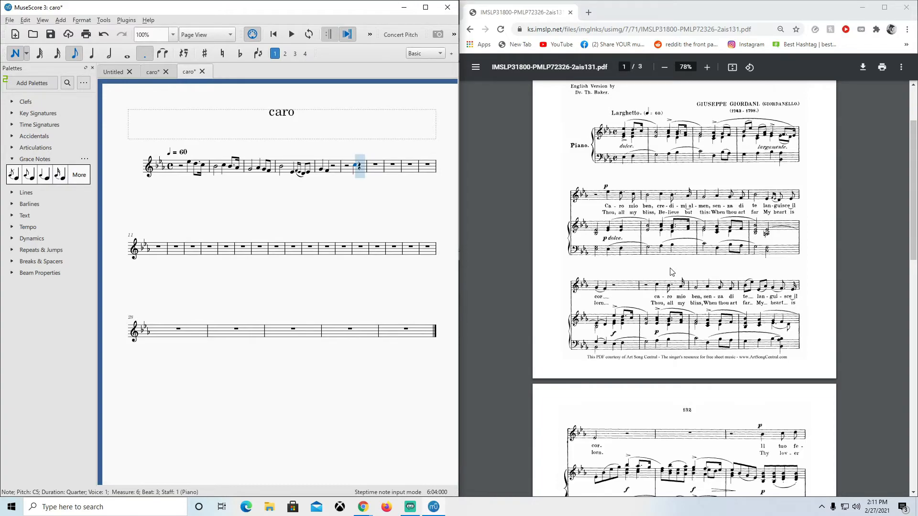
pyautogui.press('b')
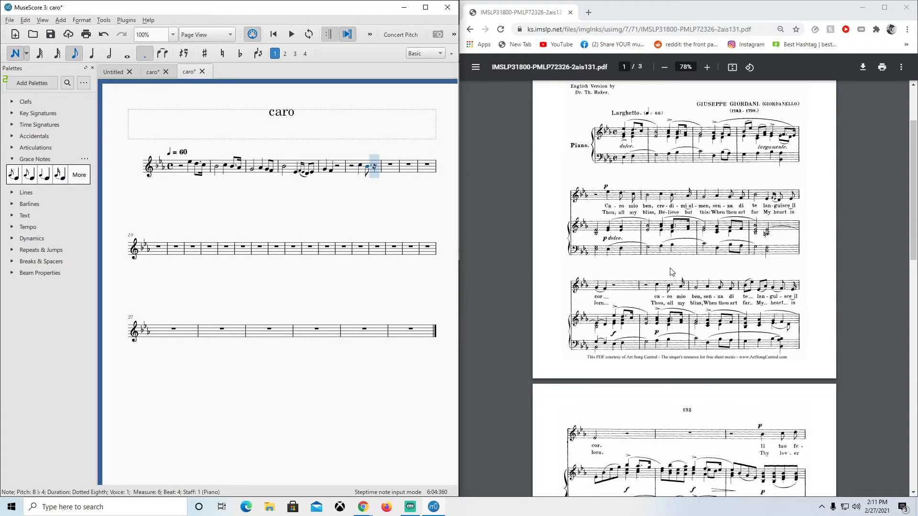
pyautogui.press('3')
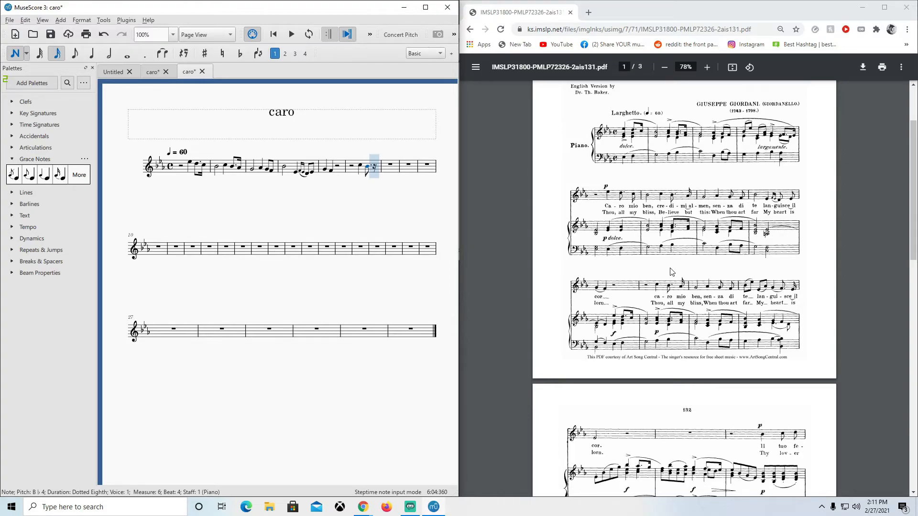
pyautogui.press('a')
# Fill measure 7 with a half-note G4, a quarter-note A-flat 4, and eighth notes G4 and F4
pyautogui.press('6')
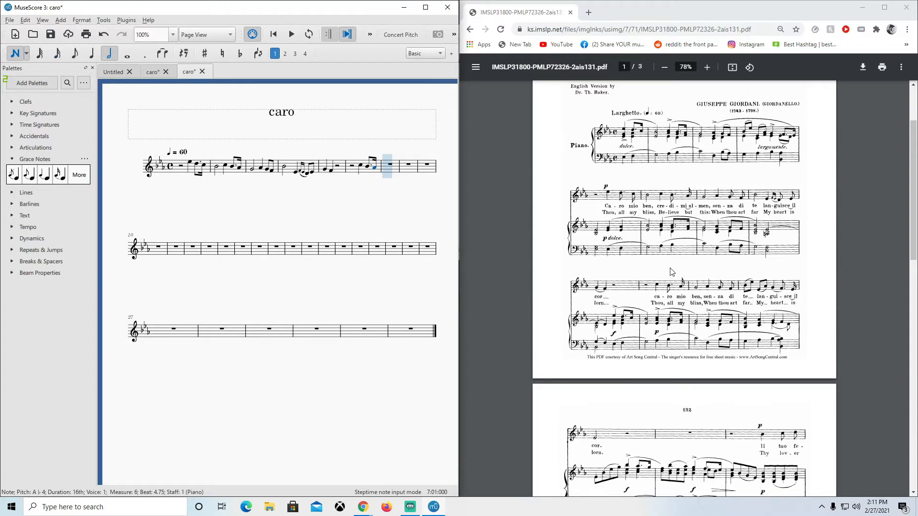
pyautogui.press('g')
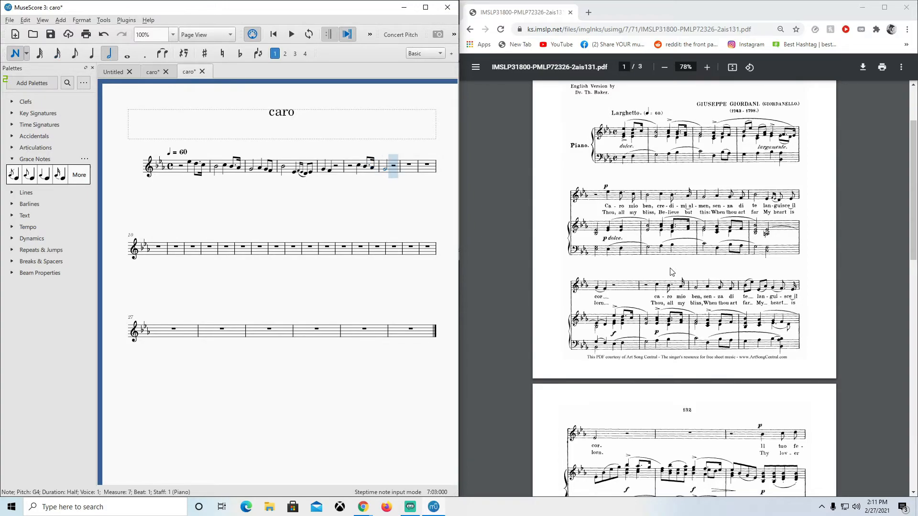
pyautogui.press('5')
pyautogui.press('a')
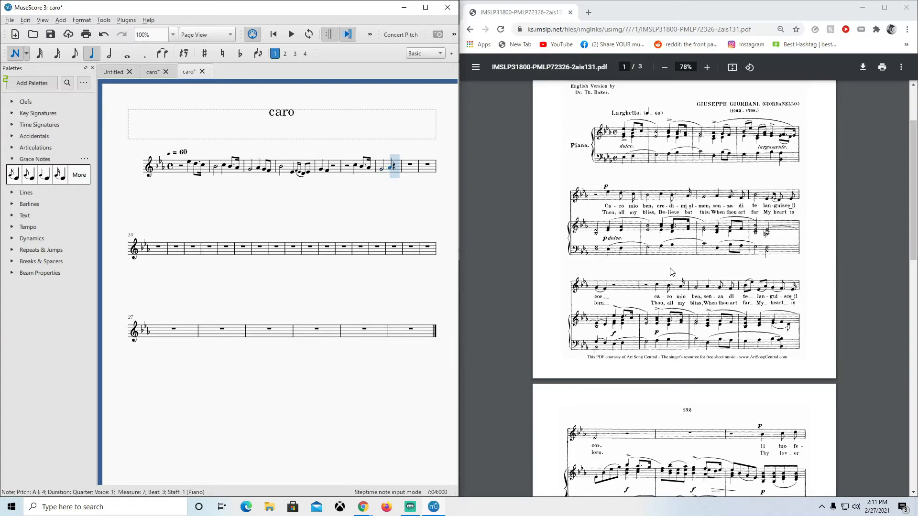
pyautogui.press('4')
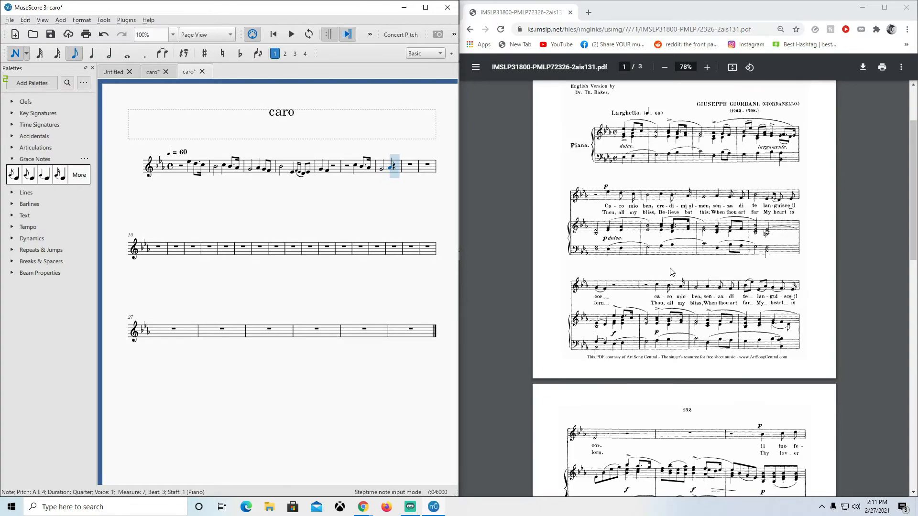
pyautogui.press('g')
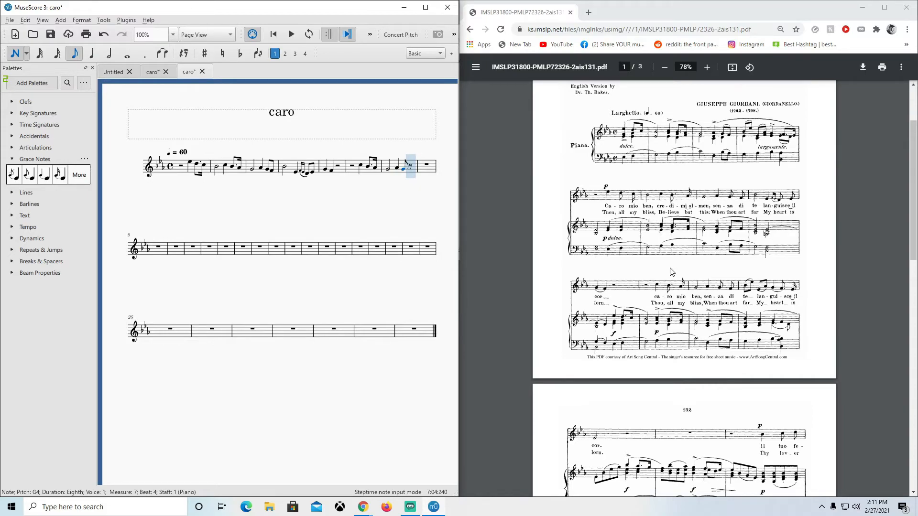
pyautogui.press('f')
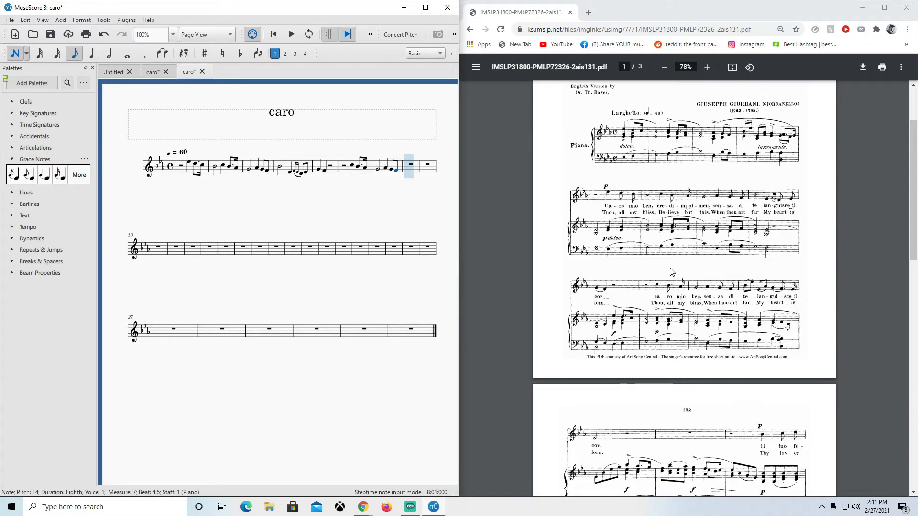
# Enter a slurred run in measure 8: eighths B-flat 4, E-flat 5, E-flat 4 and A-flat 4, a quarter G4, and a dotted-eighth F4
pyautogui.press('b')
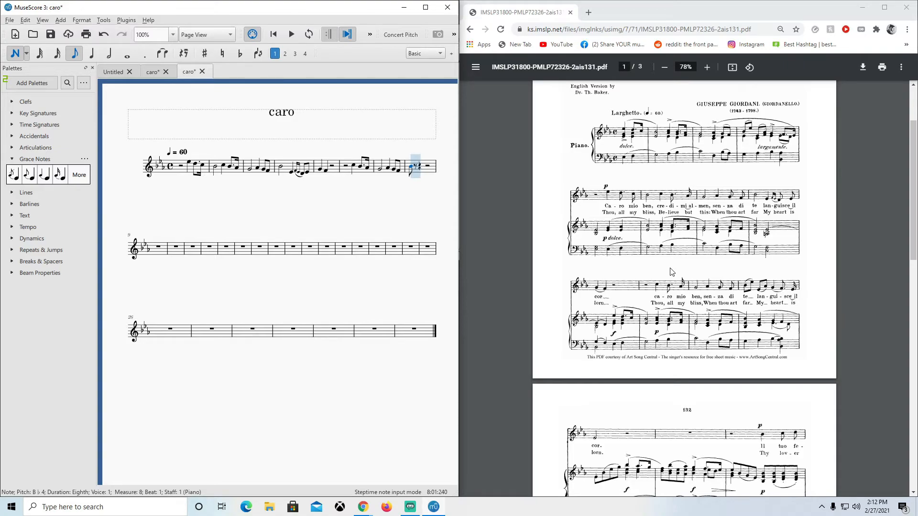
pyautogui.press('e')
pyautogui.press('Left')
pyautogui.press('Left')
pyautogui.press('Right')
pyautogui.press('Right')
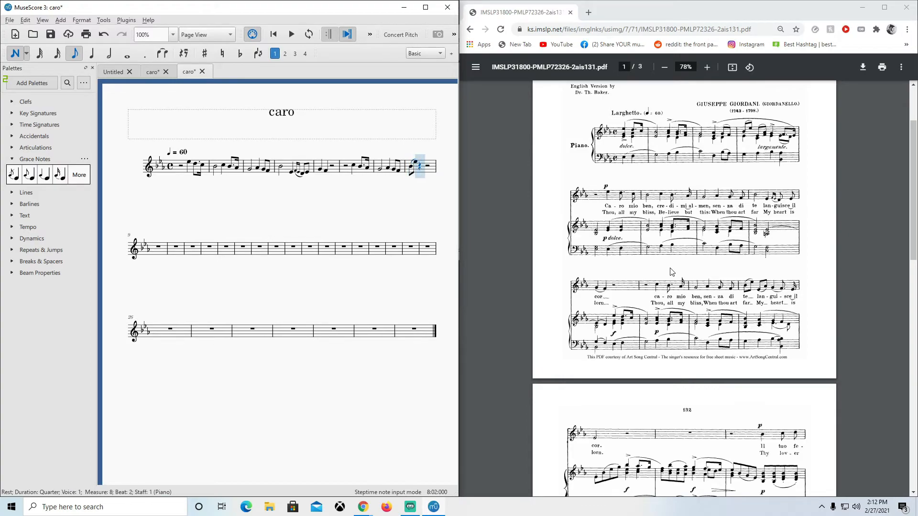
pyautogui.press('Left')
pyautogui.press('Left')
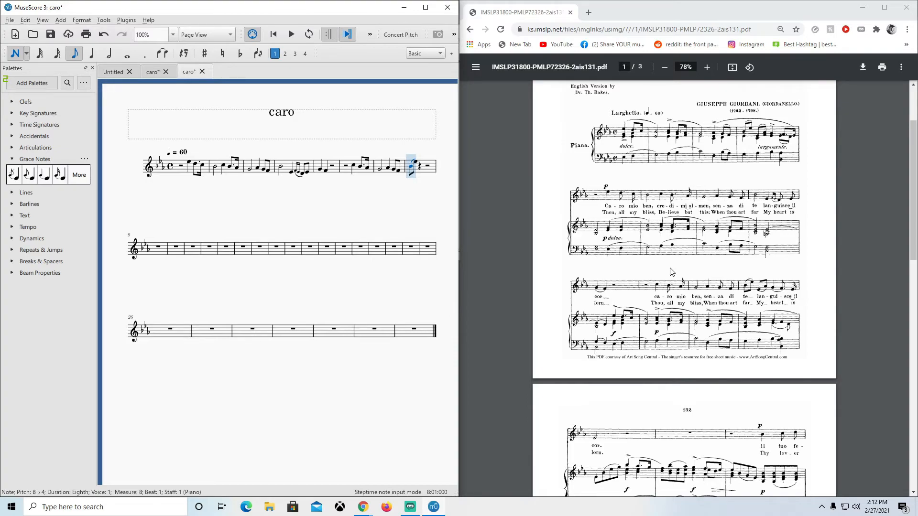
pyautogui.press('Right')
pyautogui.press('Right')
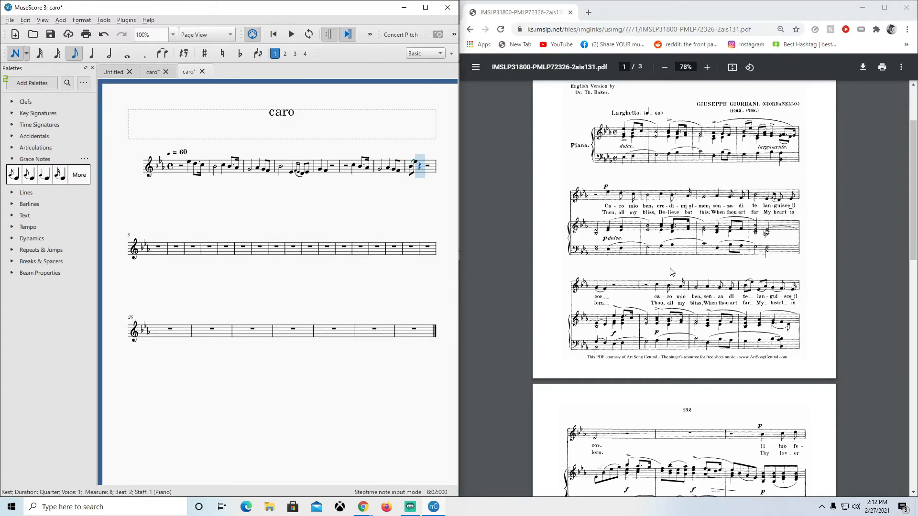
pyautogui.press('e')
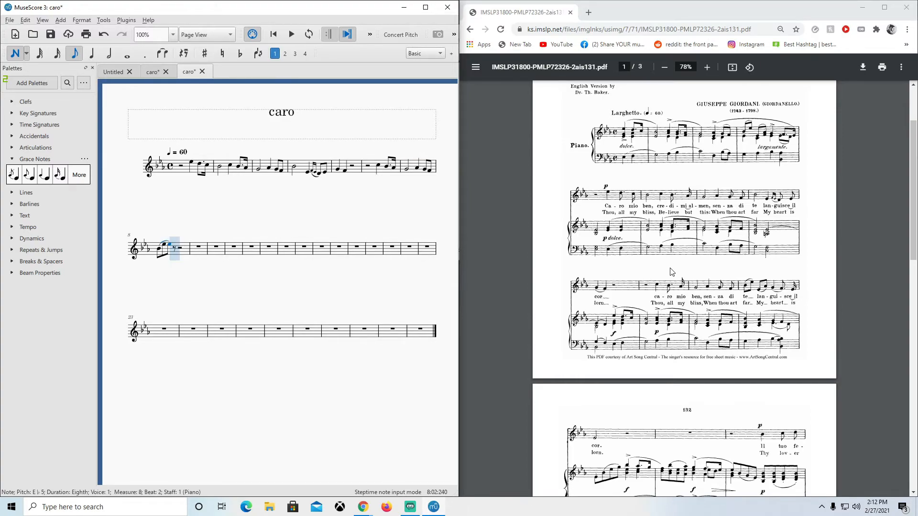
pyautogui.hotkey('ctrl', 'Down')
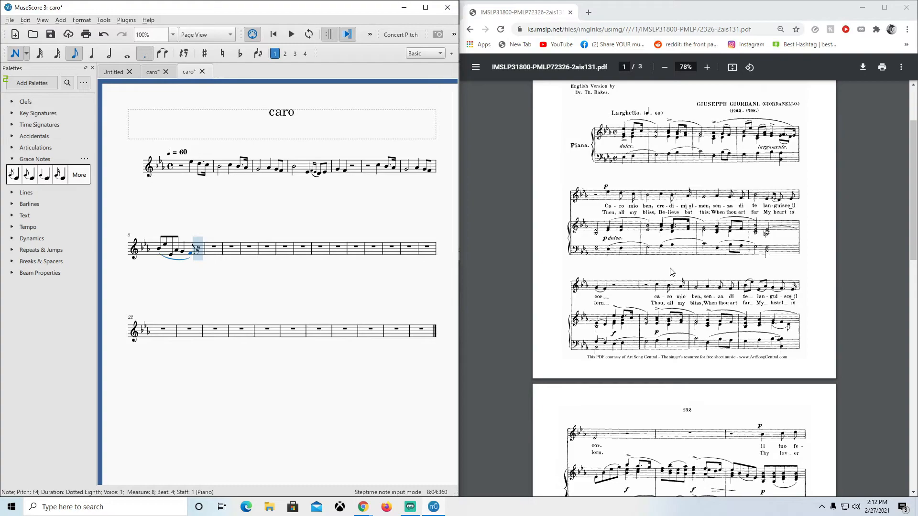
# End the slur on F4, finish measure 8 with a sixteenth E-flat 4, and enter a half-note E-flat 4 on beat 1 of measure 9
pyautogui.press('3')
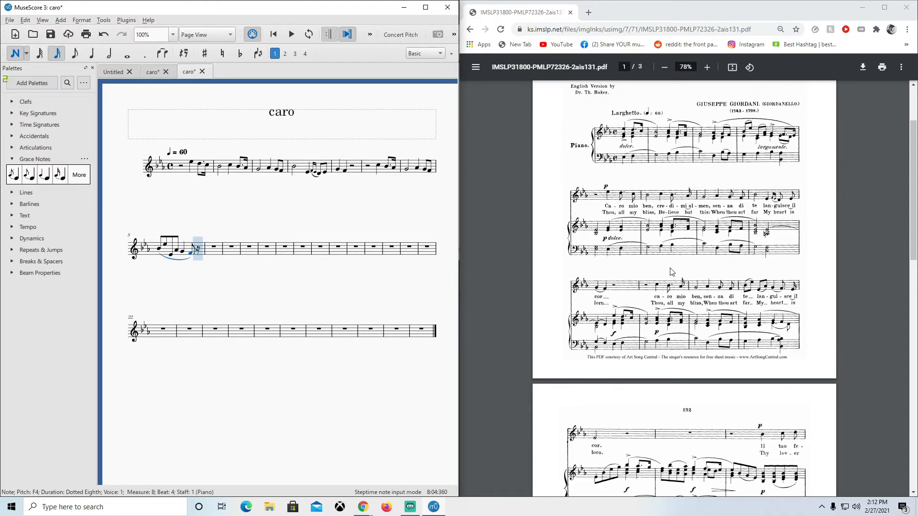
pyautogui.press('s')
pyautogui.press('e')
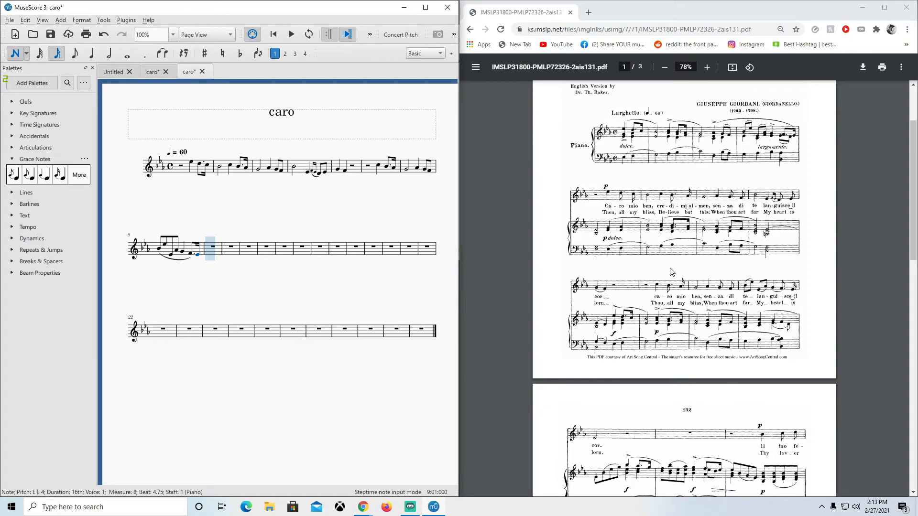
pyautogui.press('7')
pyautogui.press('e')
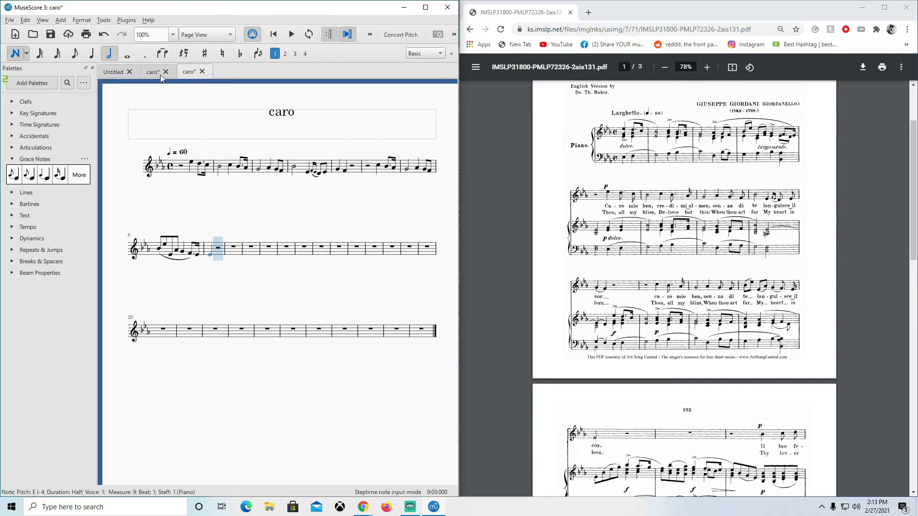
# Play the transcribed melody back from the beginning of the score through measure 9 and stop playback
pyautogui.click(292, 35)
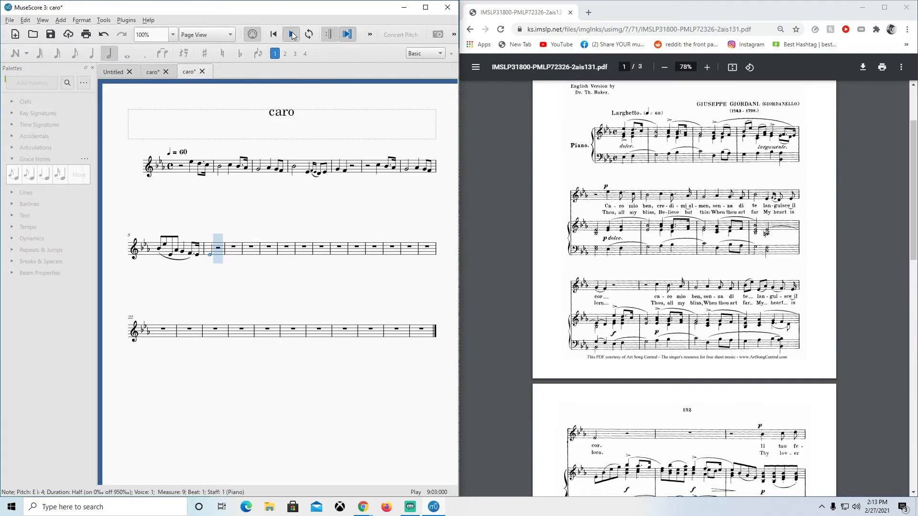
pyautogui.click(292, 35)
pyautogui.click(274, 35)
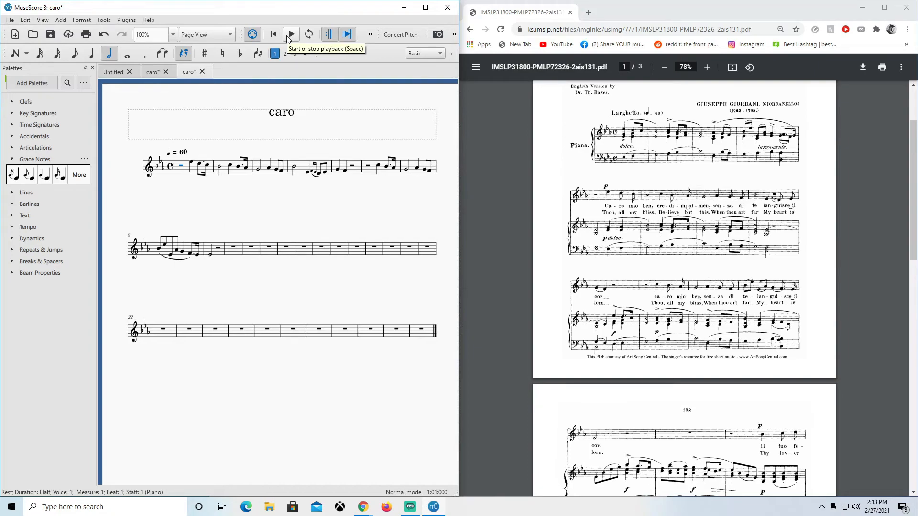
pyautogui.click(290, 35)
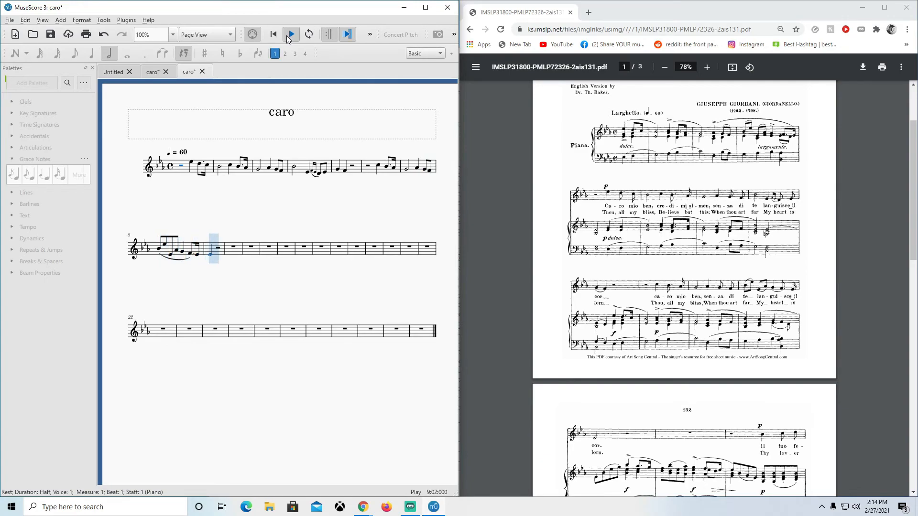
pyautogui.click(288, 37)
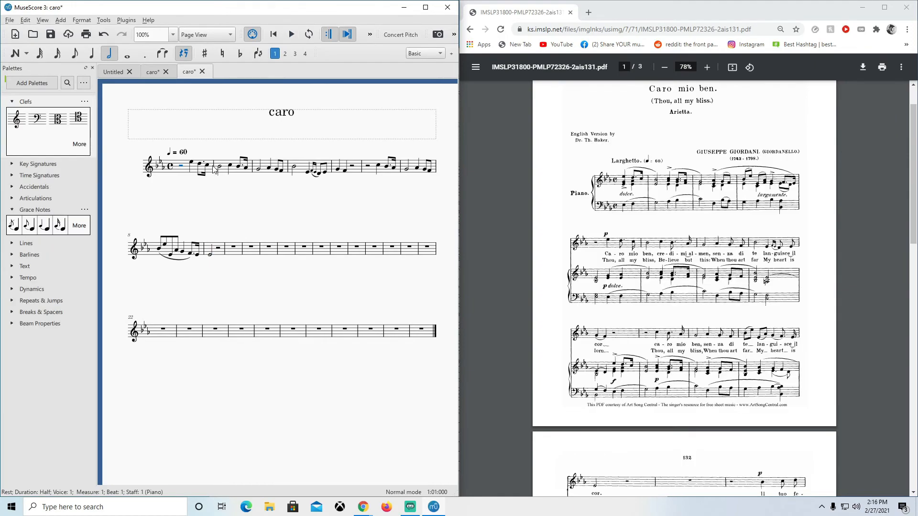